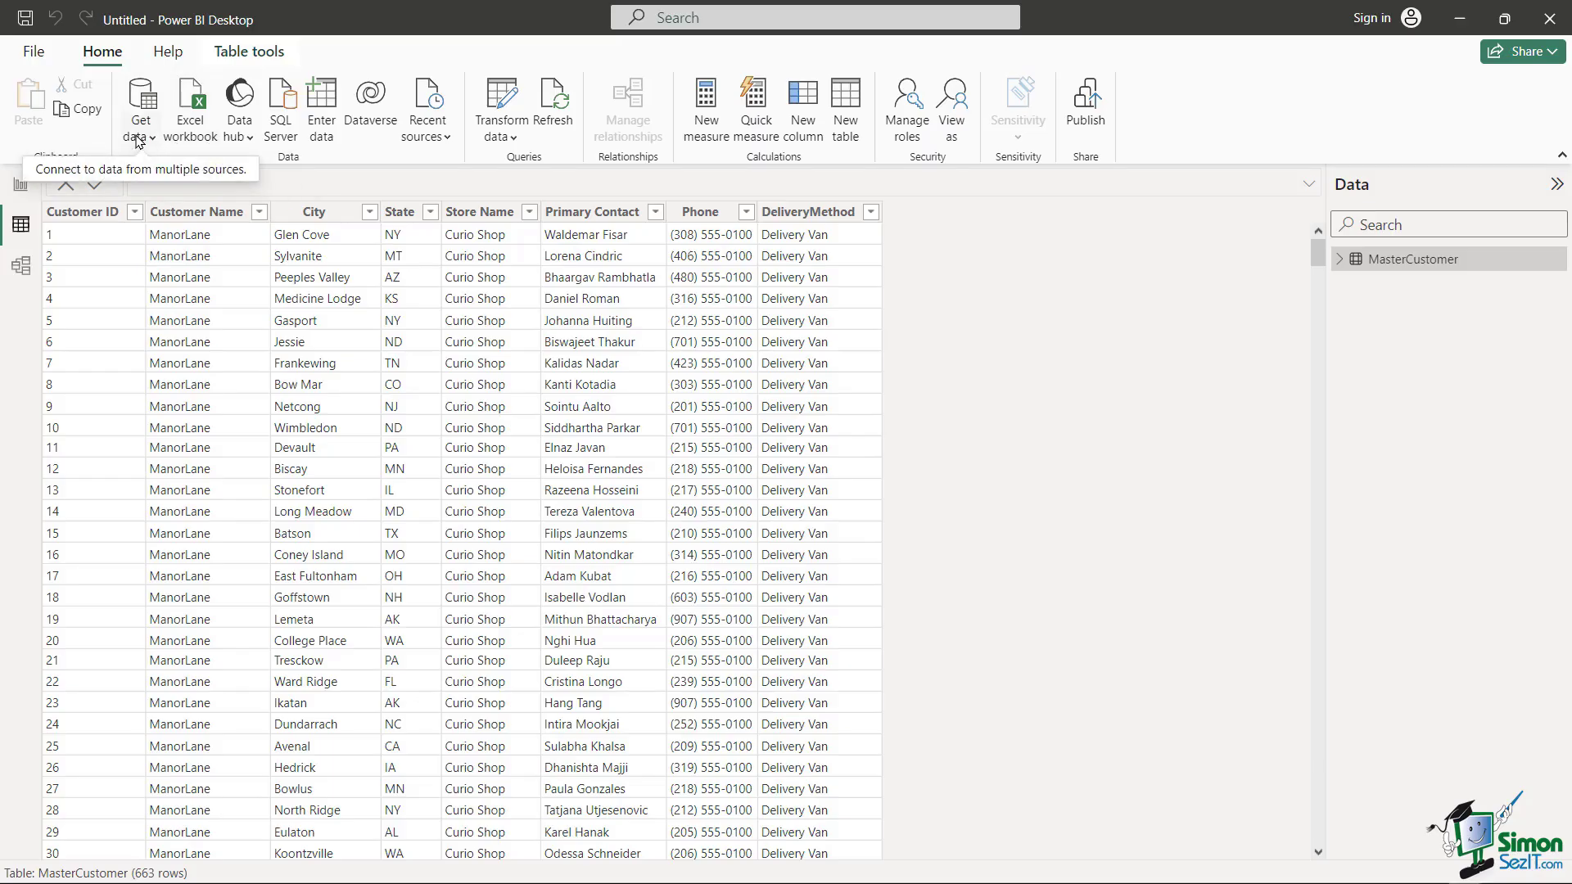
Start a Text/CSV import of InvoiceData.txt to preview its tab-delimited invoice rows.
click(140, 141)
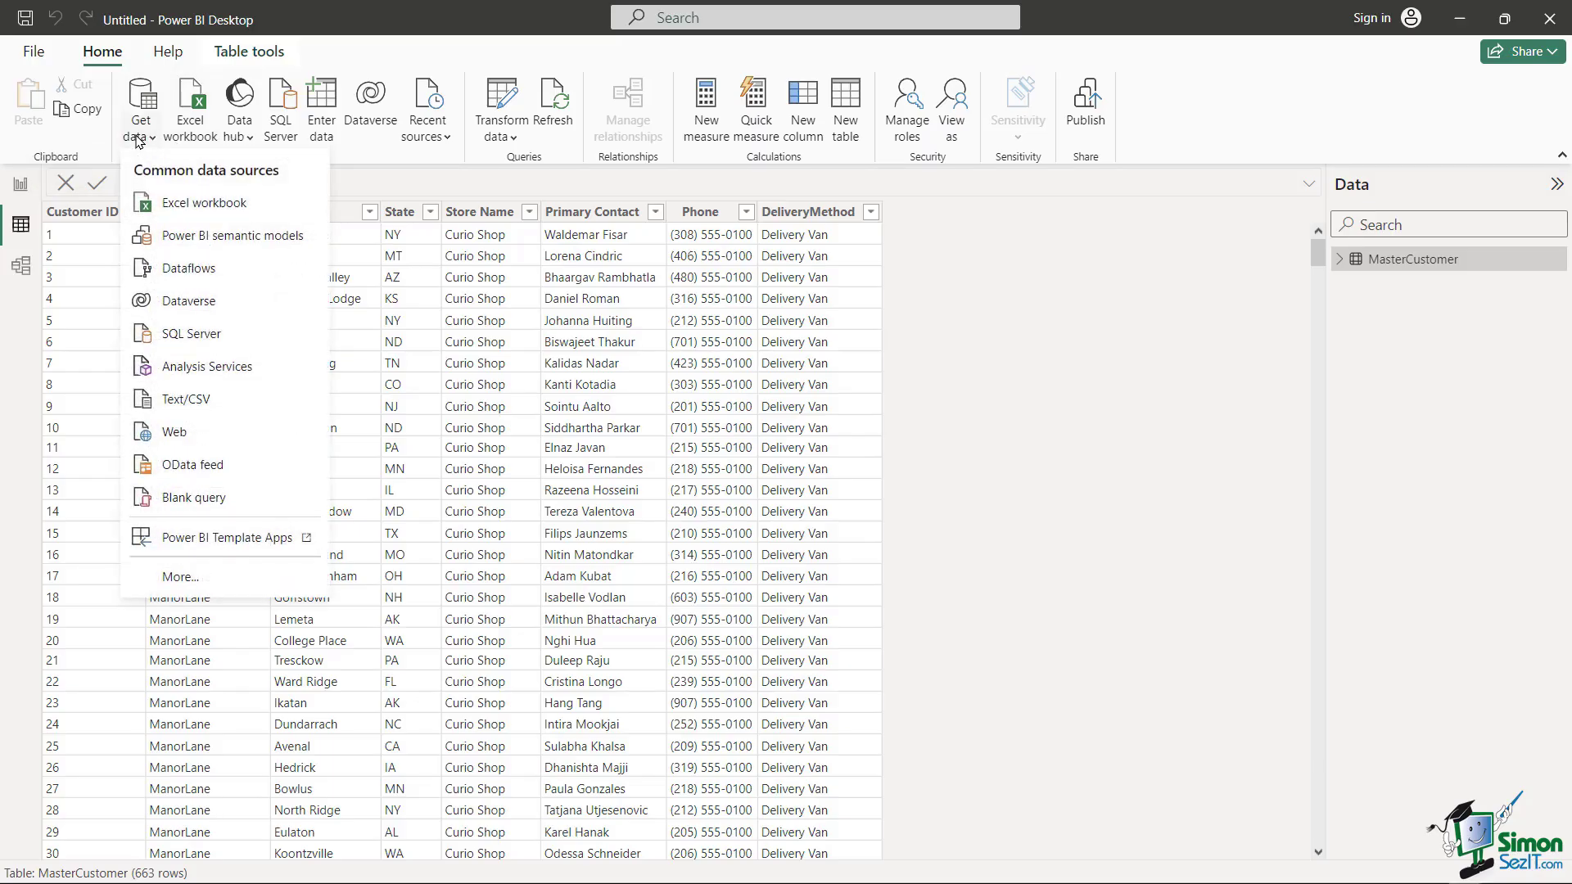
click(196, 406)
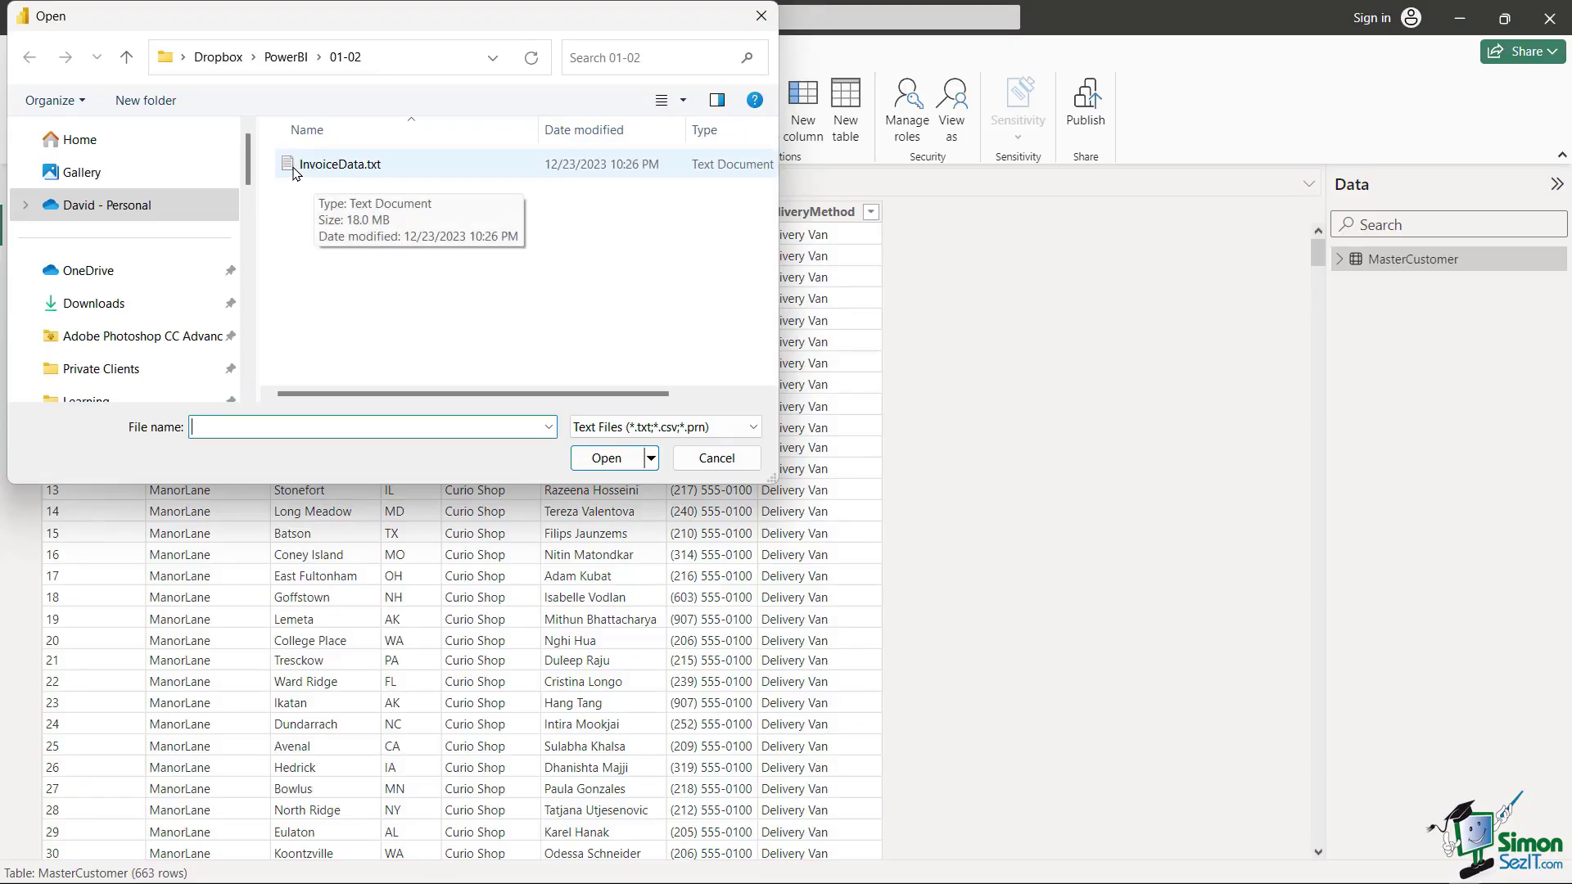
double_click(296, 166)
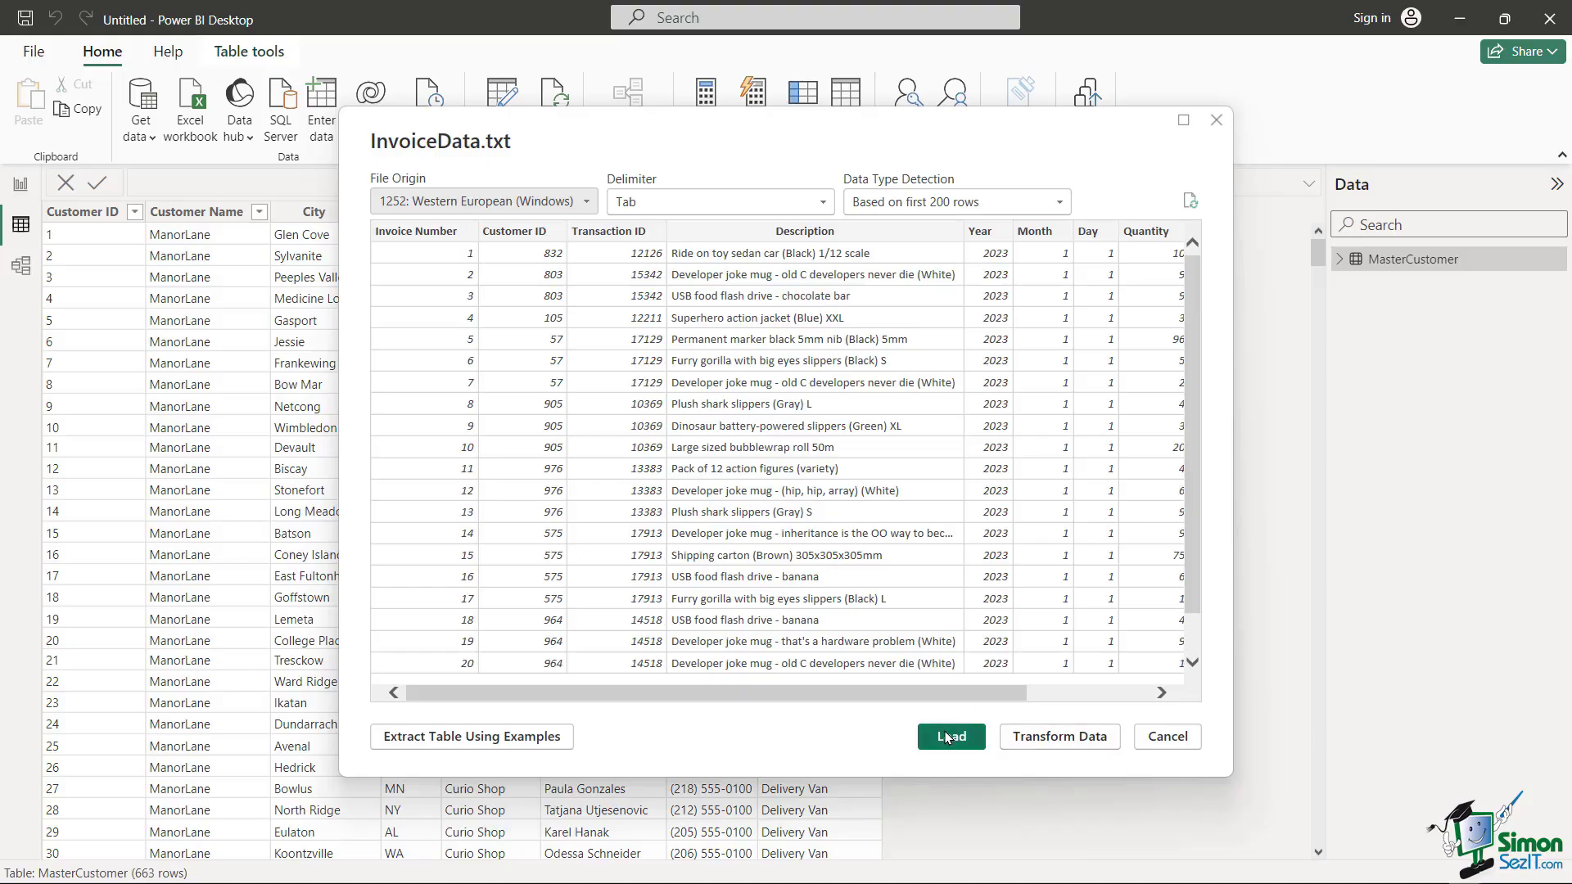
Send InvoiceData to the query editor, then delete the InvoiceData query, keeping only MasterCustomer.
click(1045, 739)
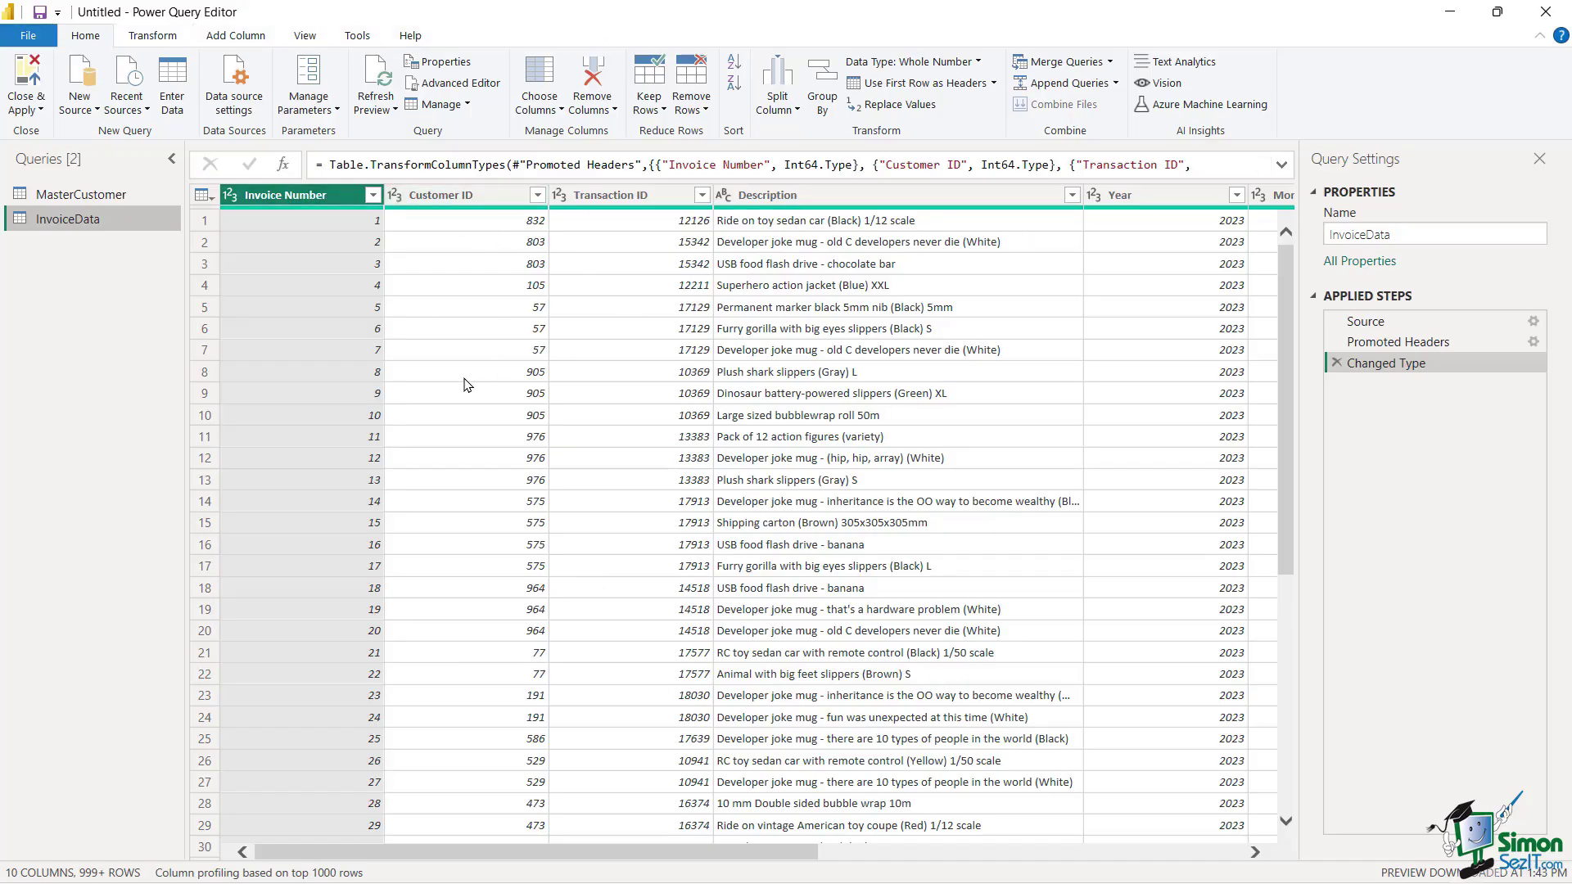
right_click(83, 224)
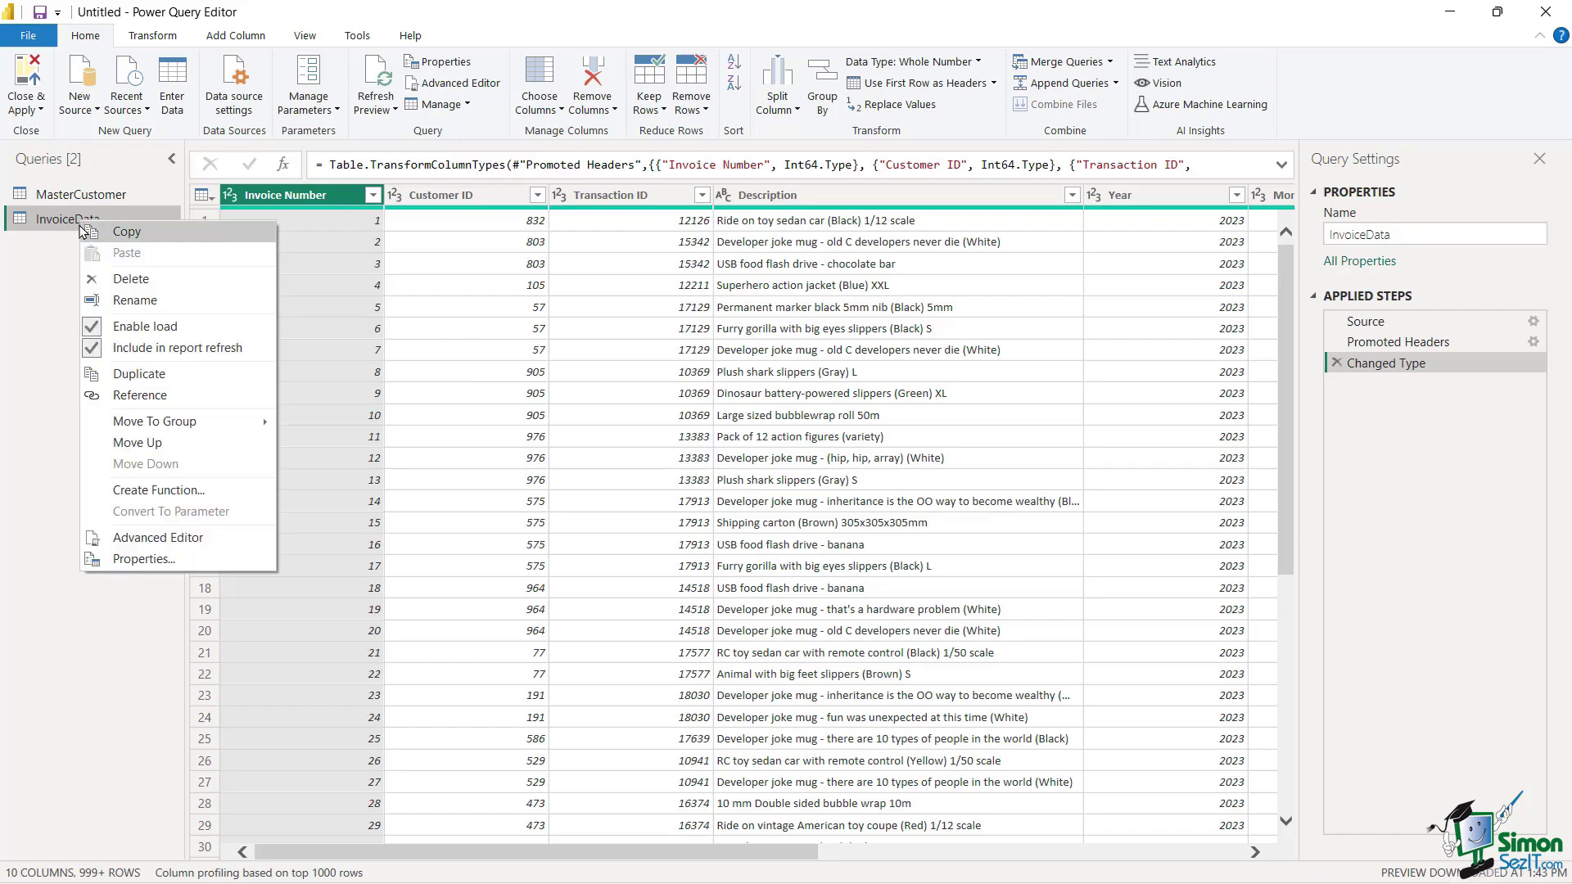
click(136, 282)
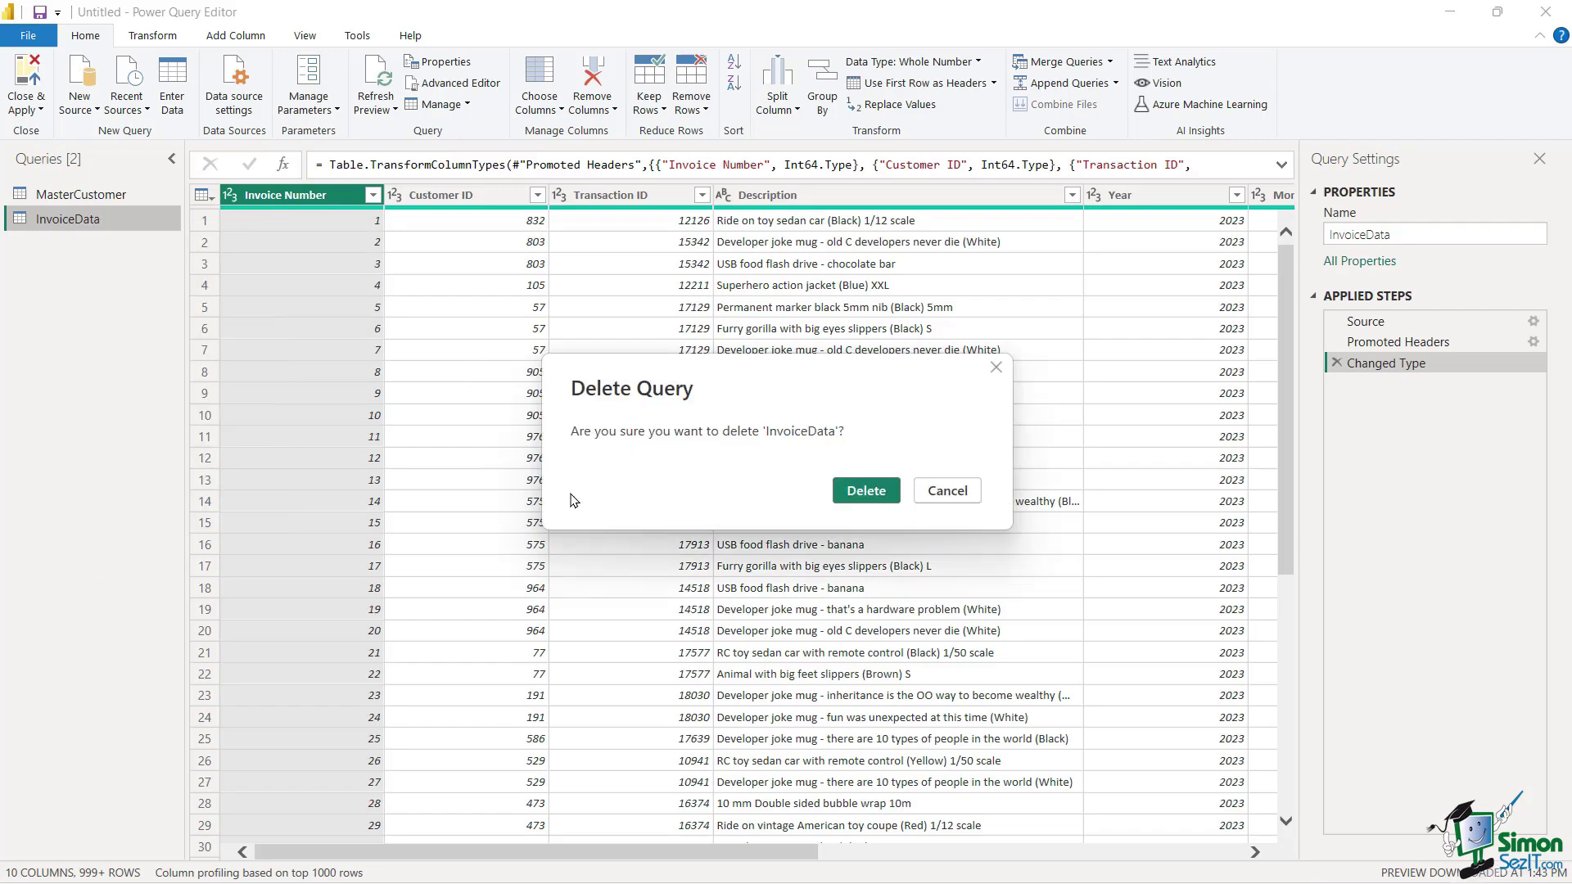
click(879, 493)
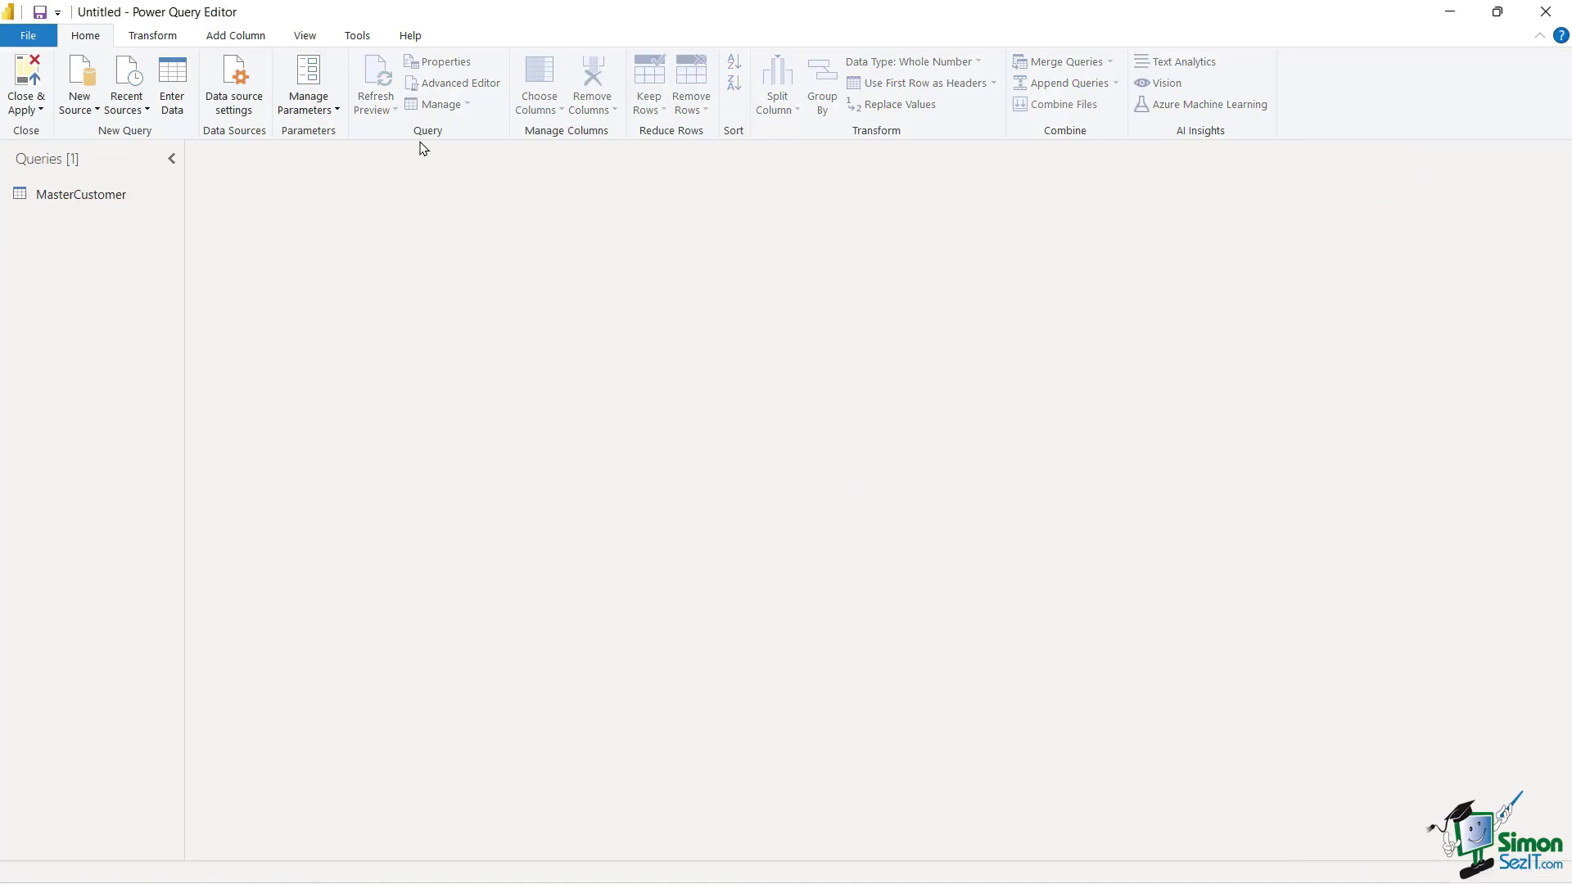
click(31, 109)
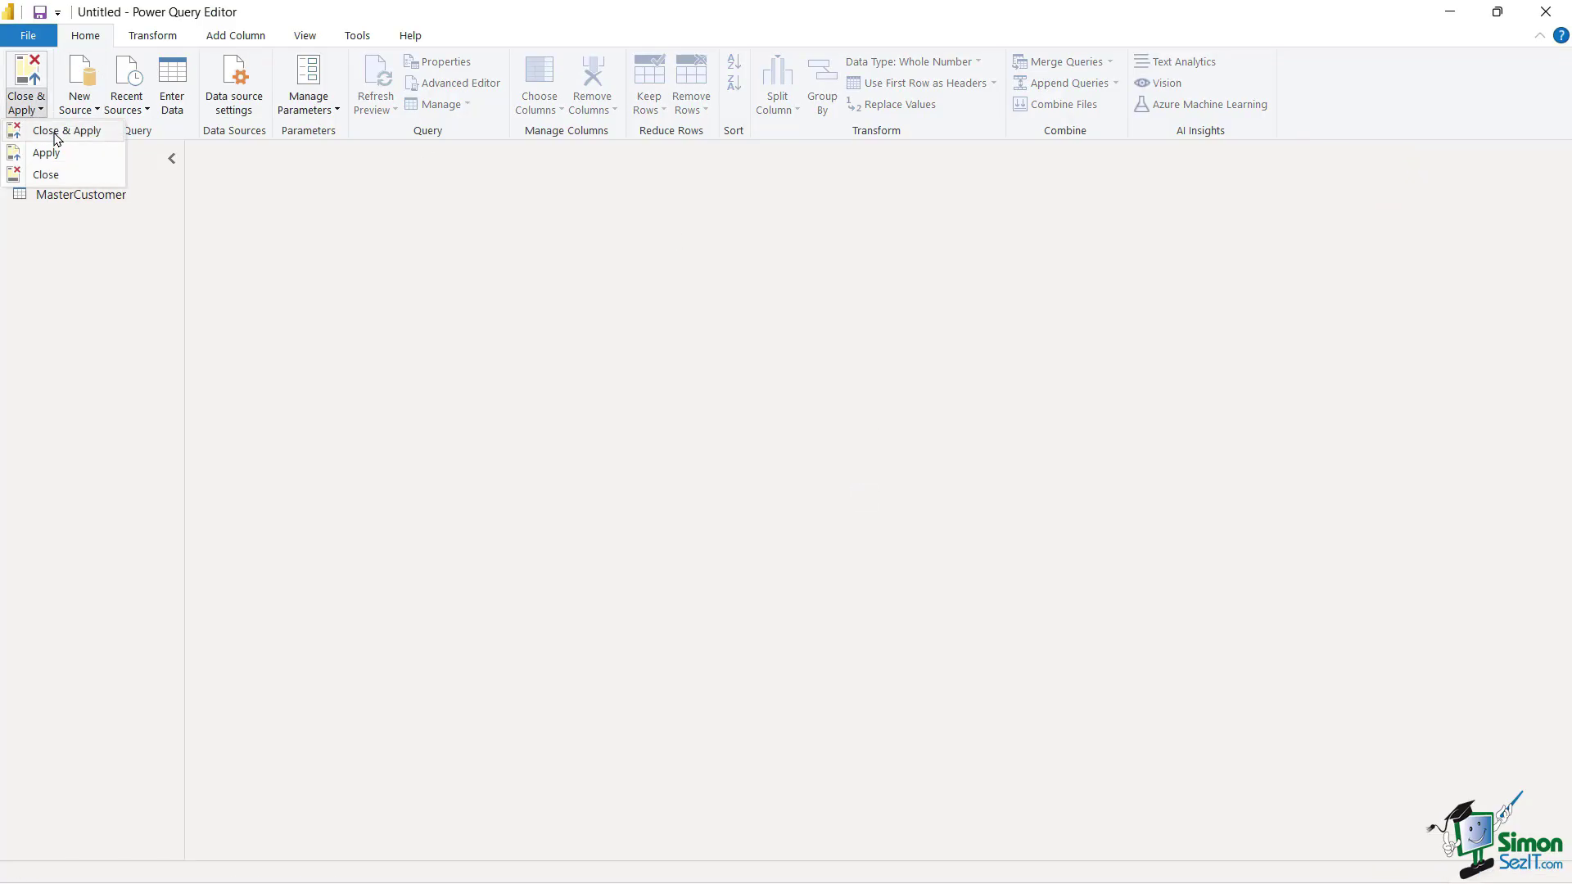
Apply changes, then load the Invoice Data table from Invoices.xlsx into the query editor.
click(58, 132)
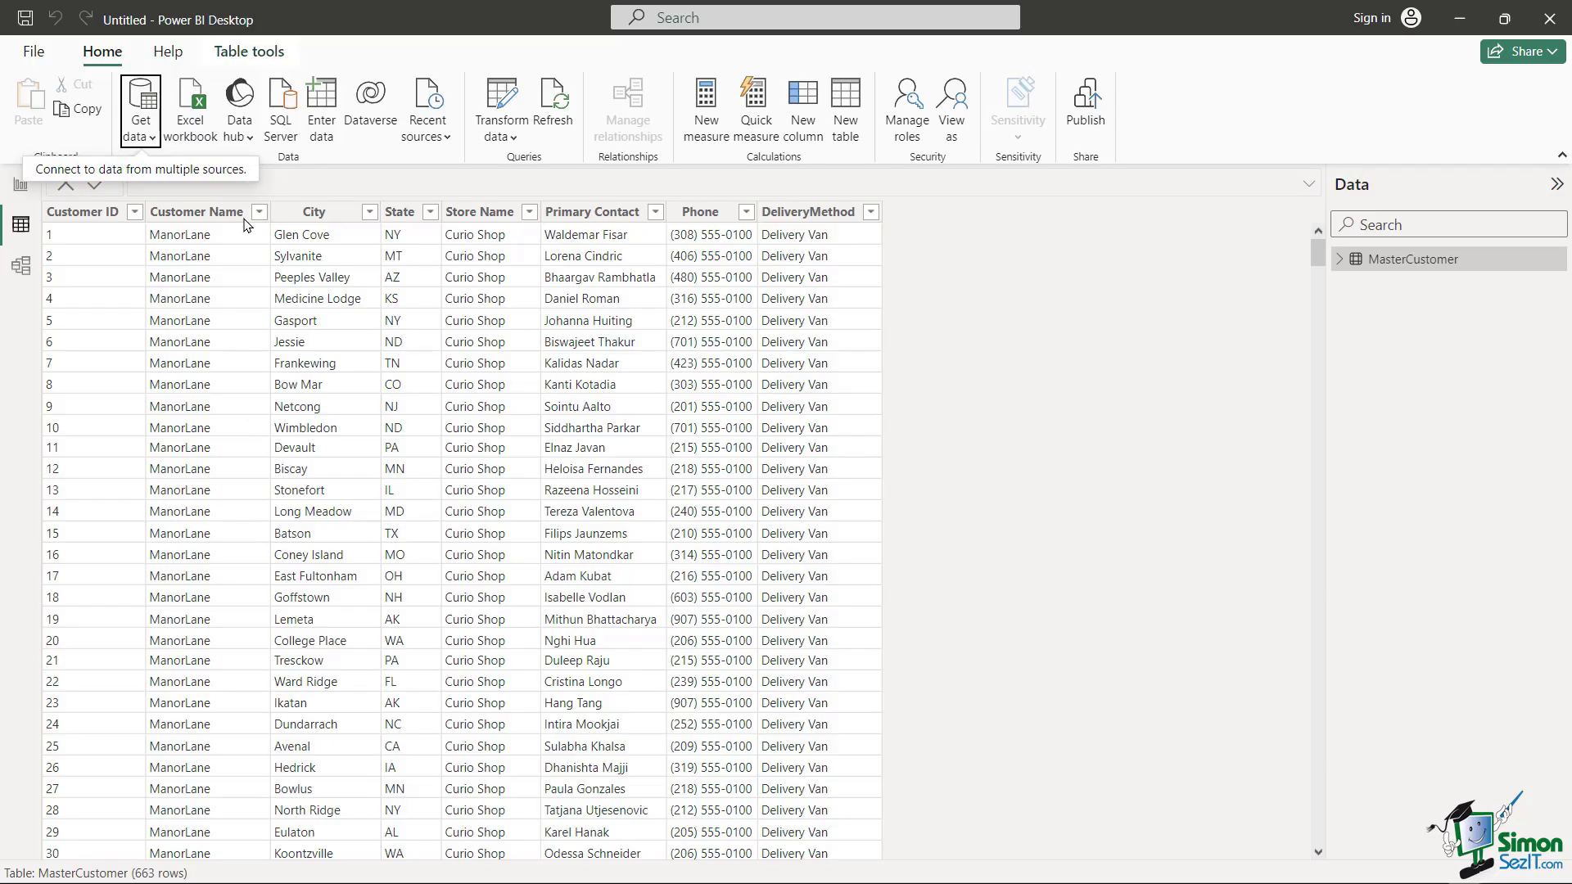
click(197, 101)
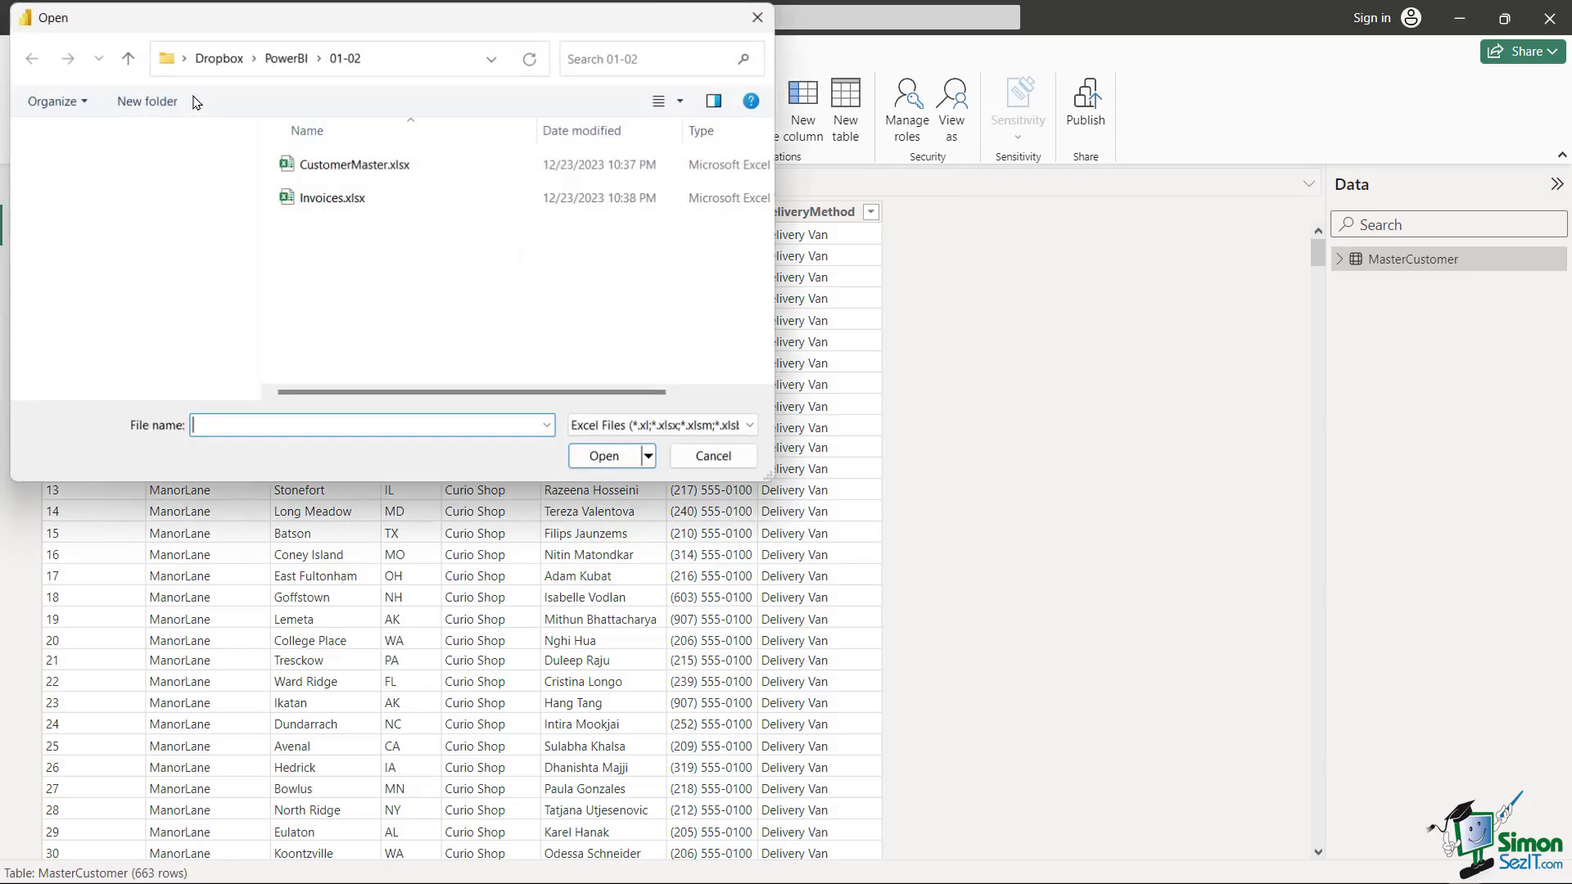
double_click(320, 201)
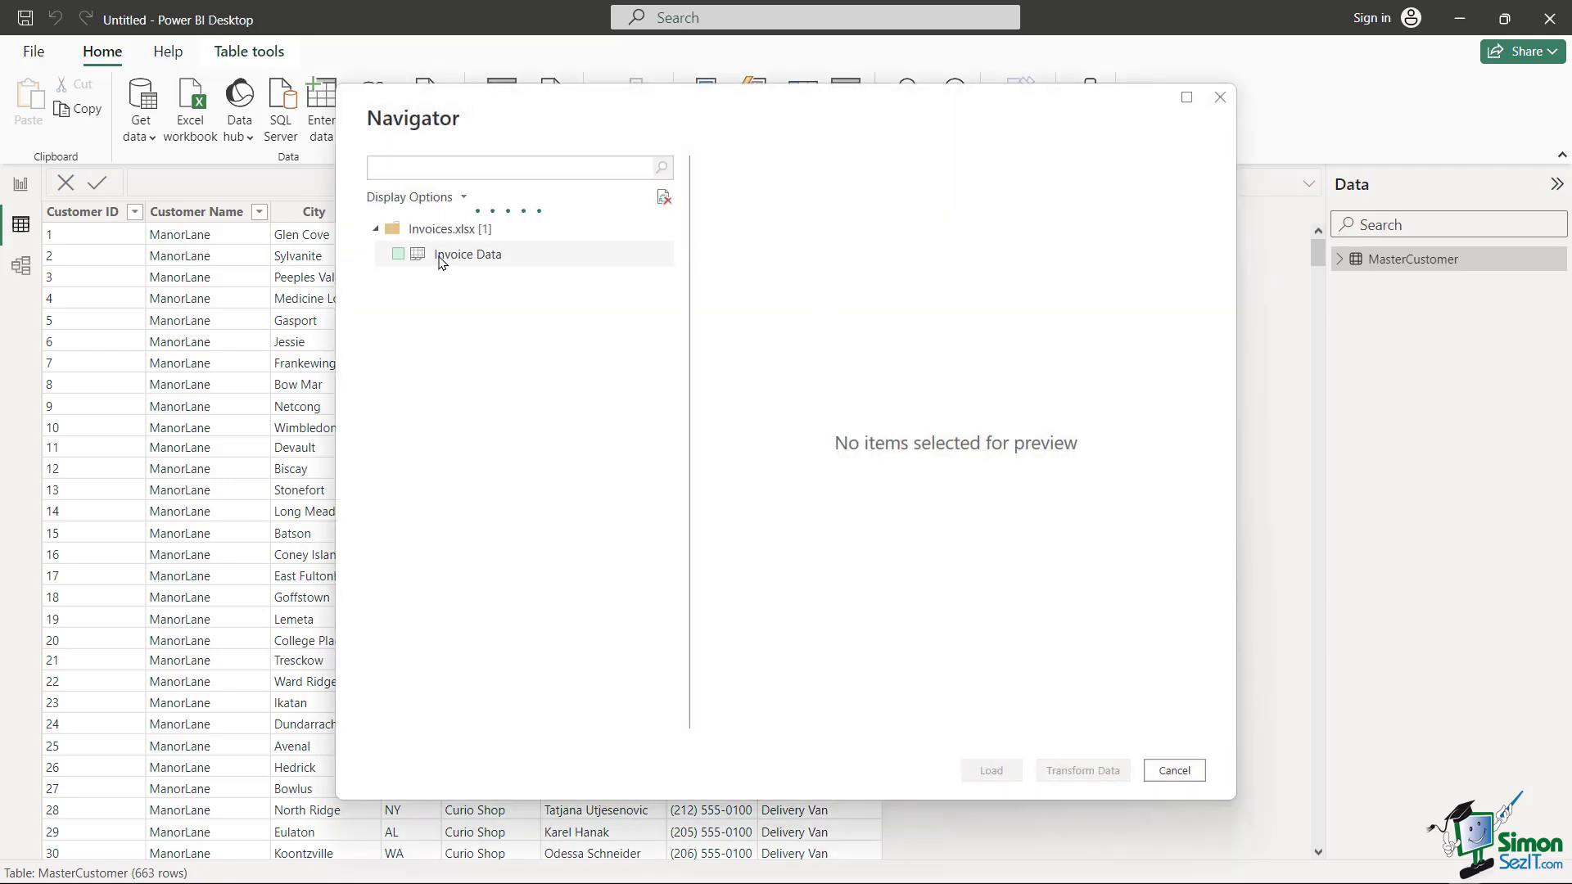
click(436, 255)
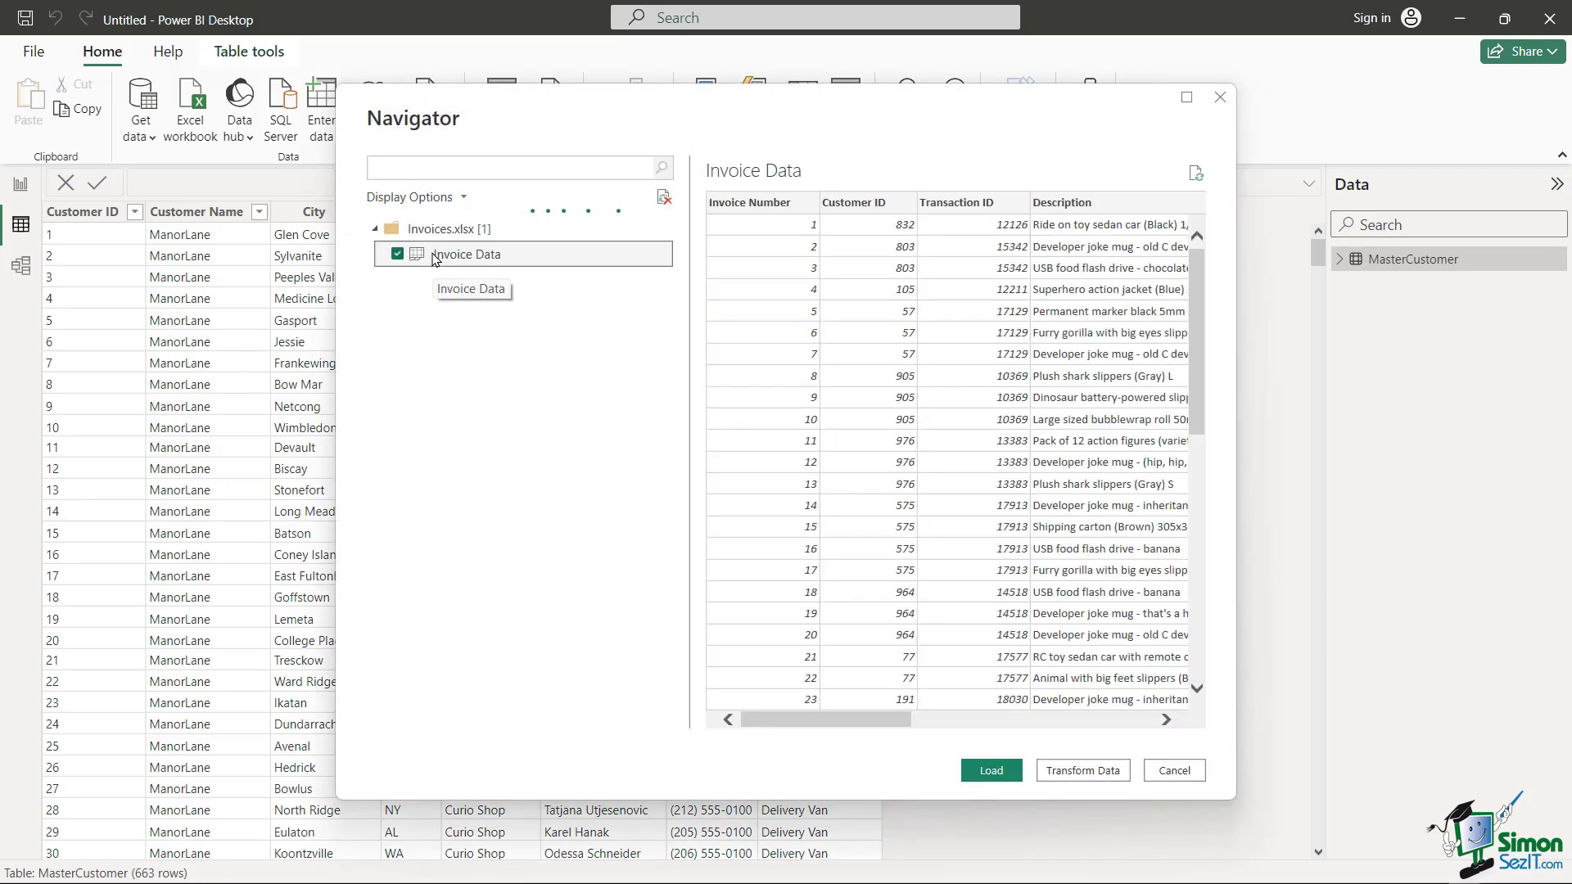
click(1064, 767)
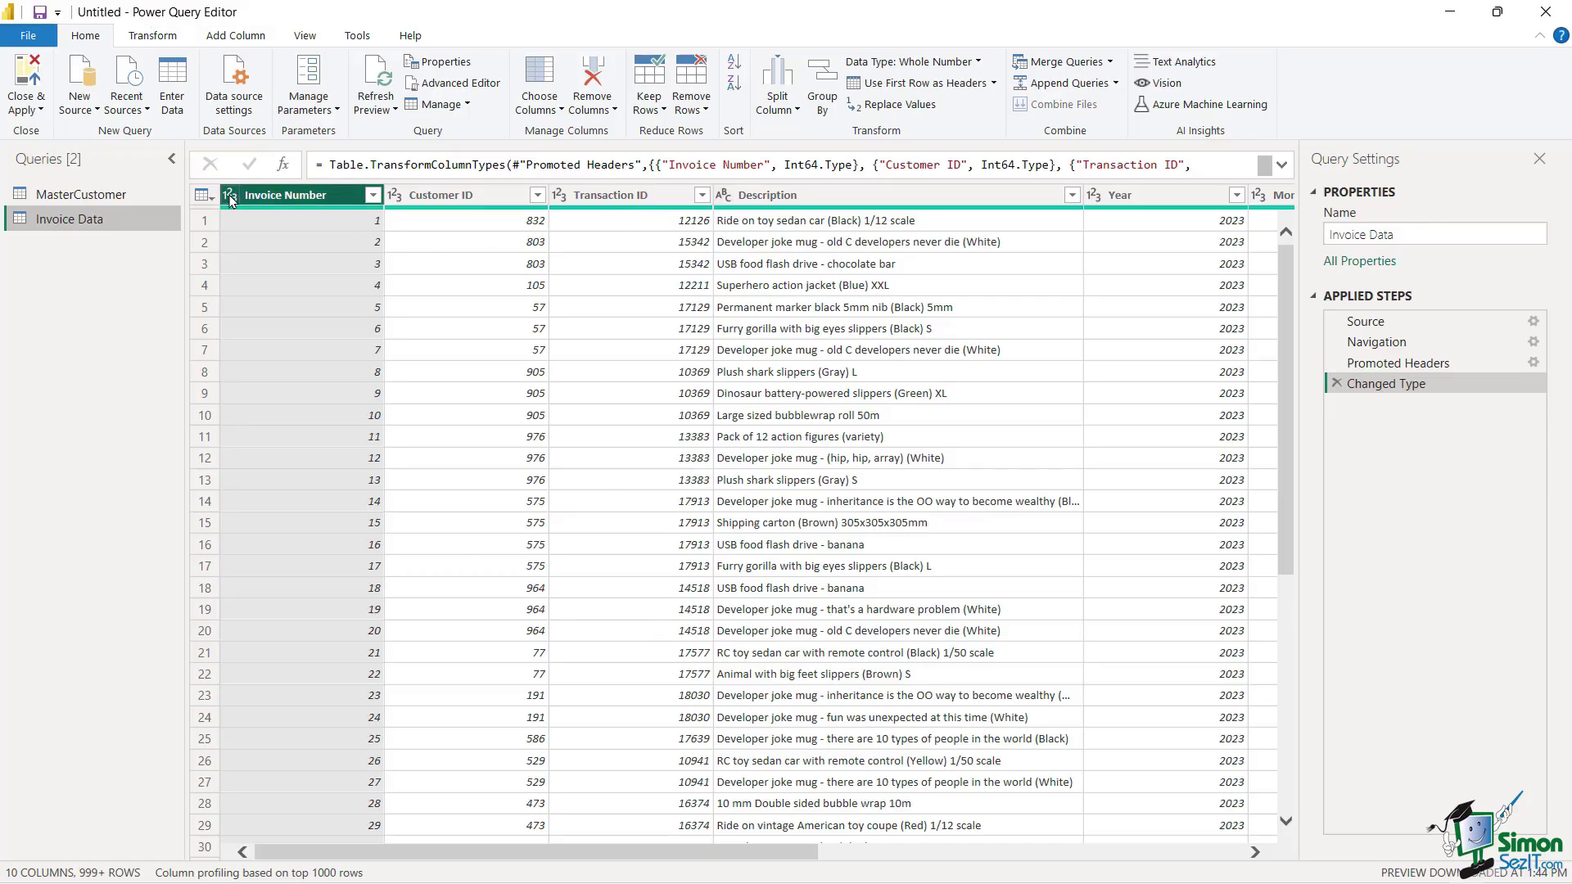
Change Invoice Number and Customer ID to Text, replacing their existing type conversions.
click(230, 196)
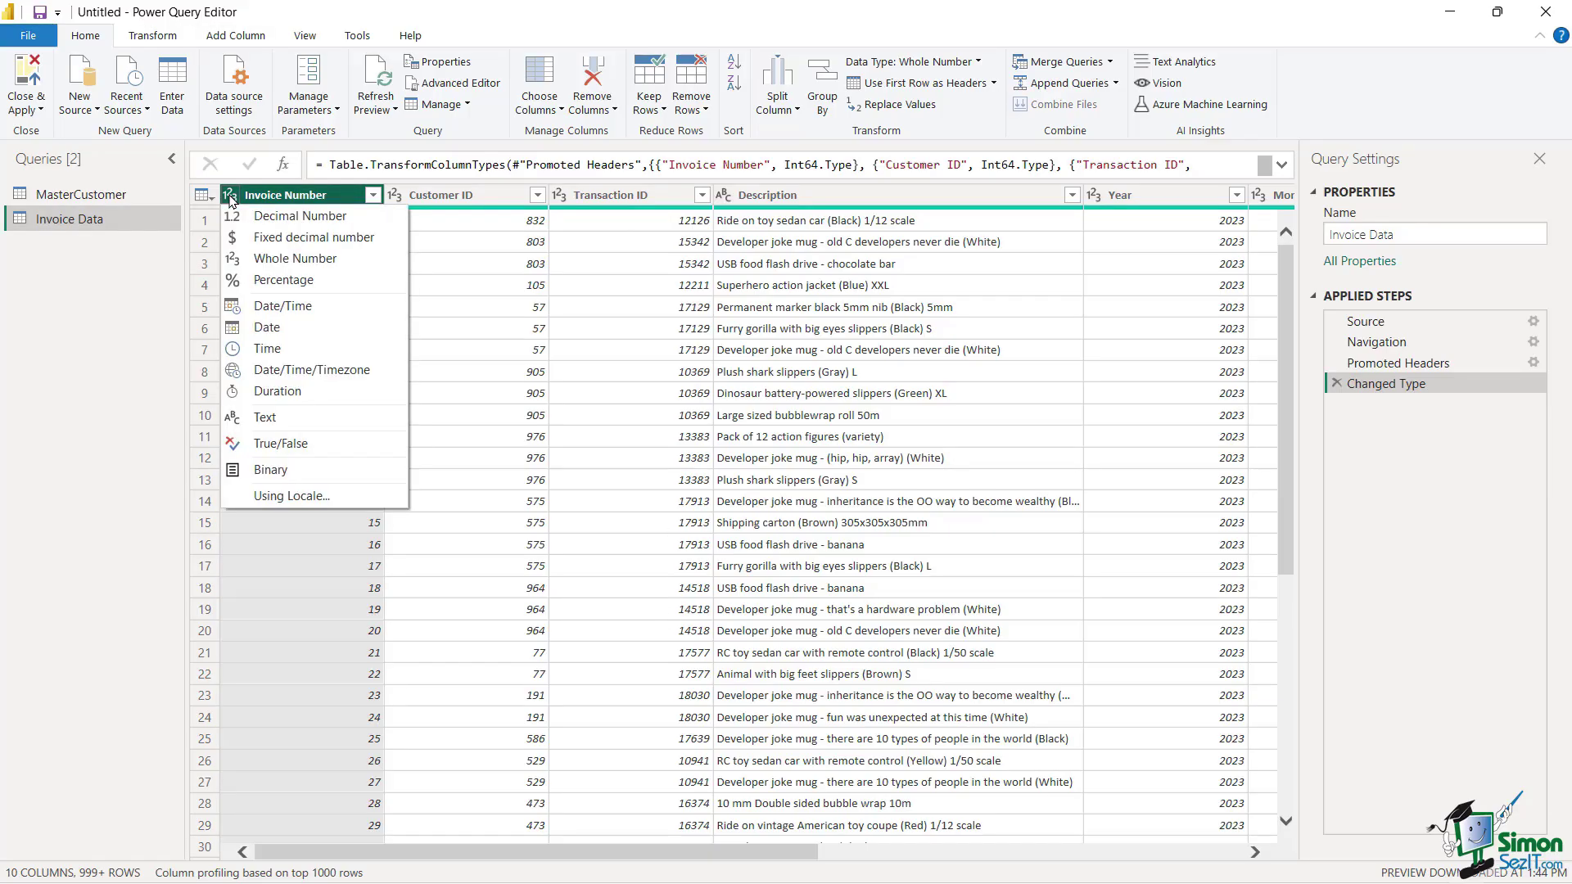
click(295, 423)
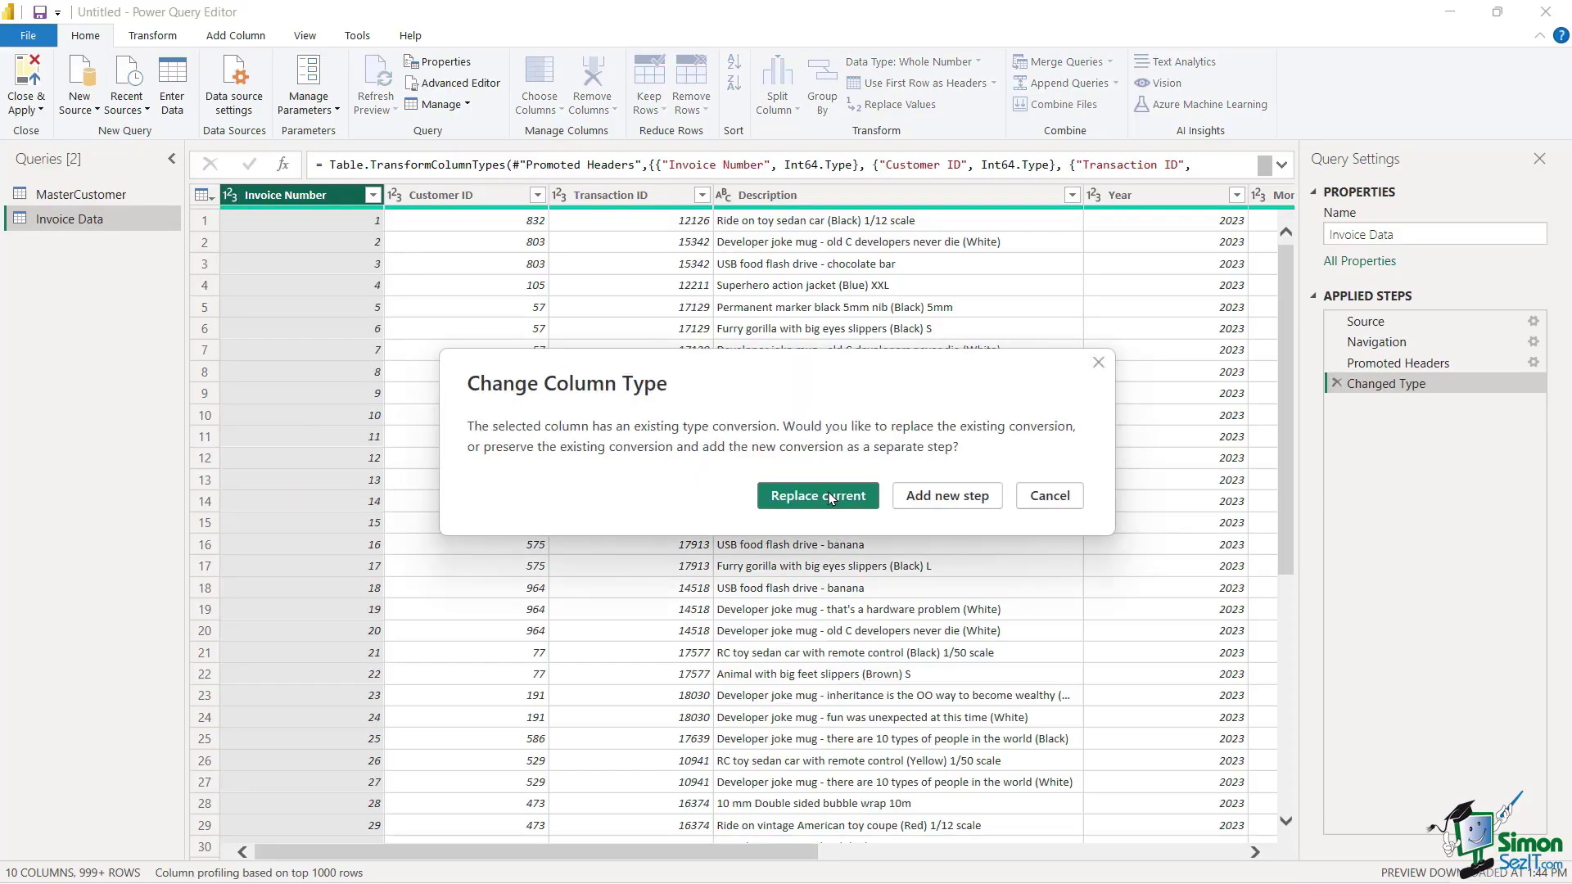
click(830, 499)
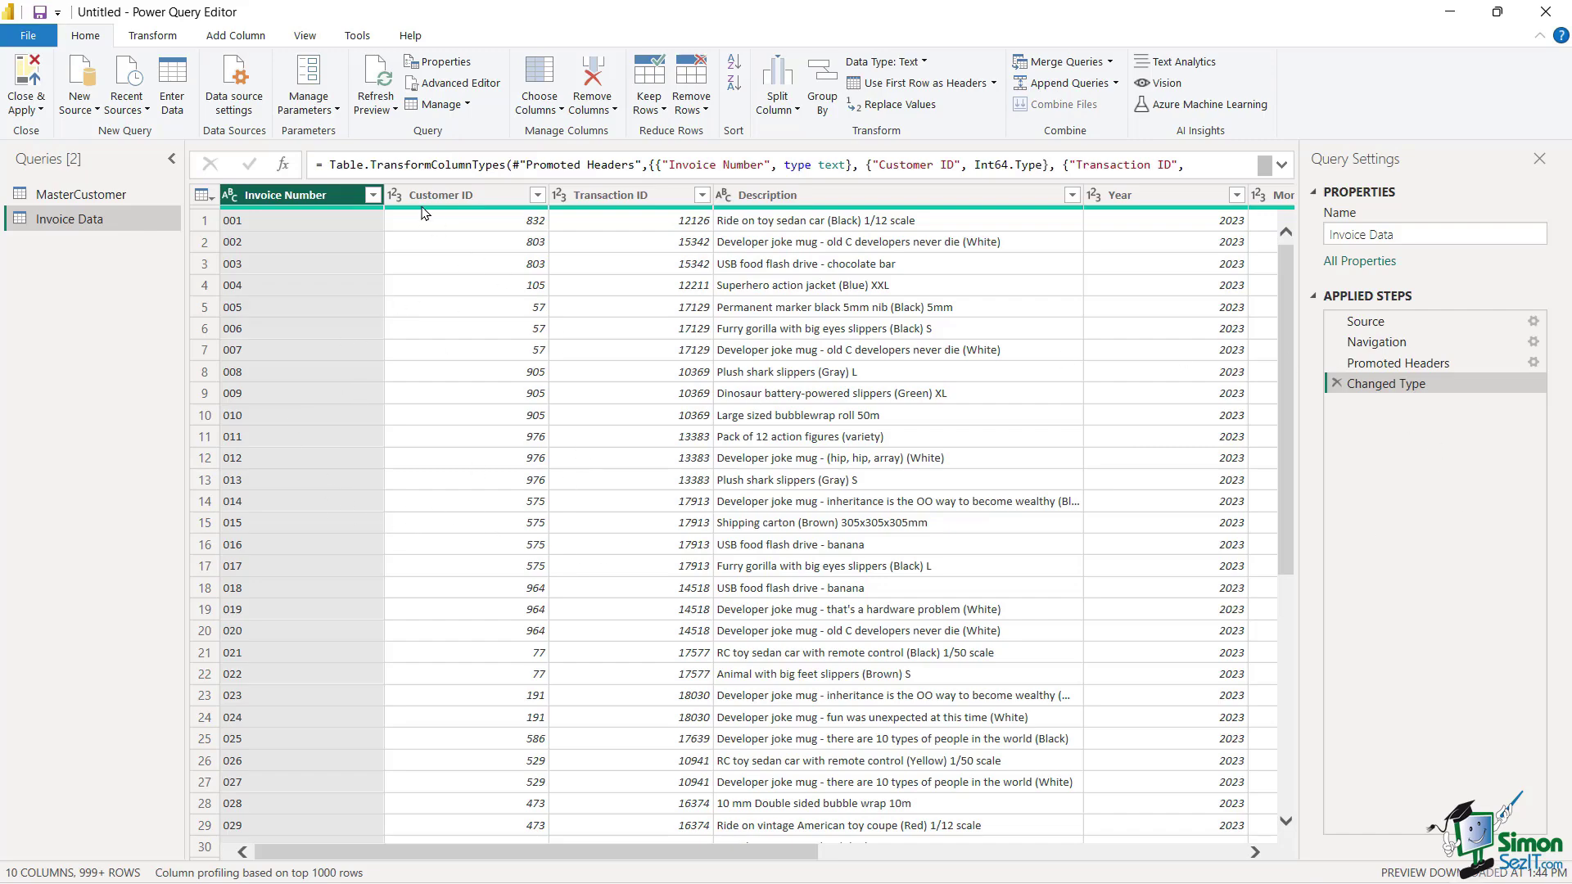
click(396, 195)
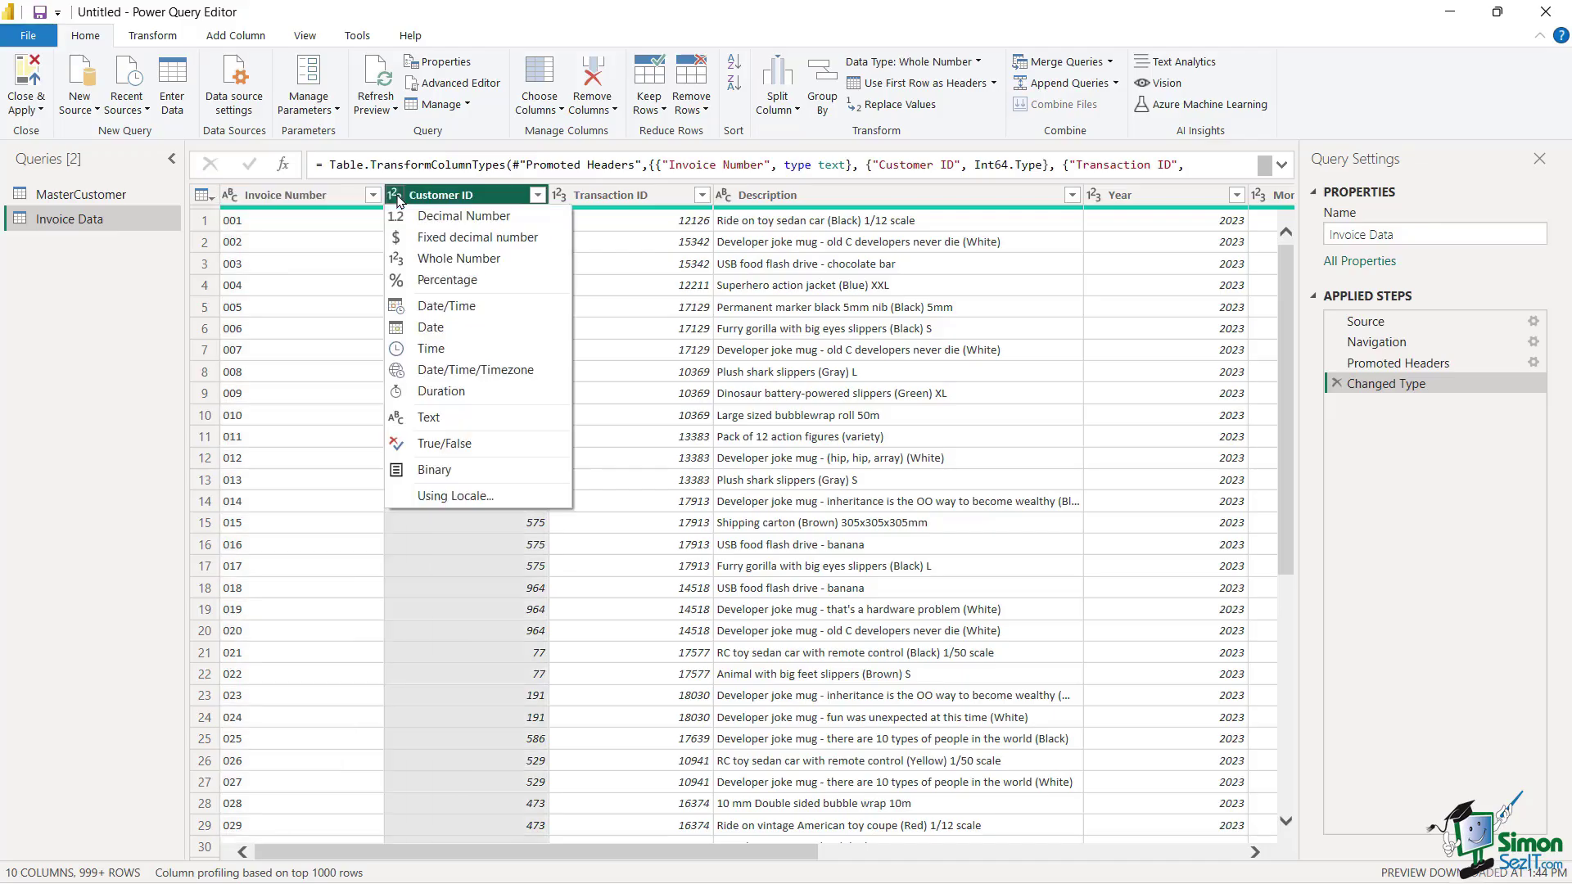
click(467, 416)
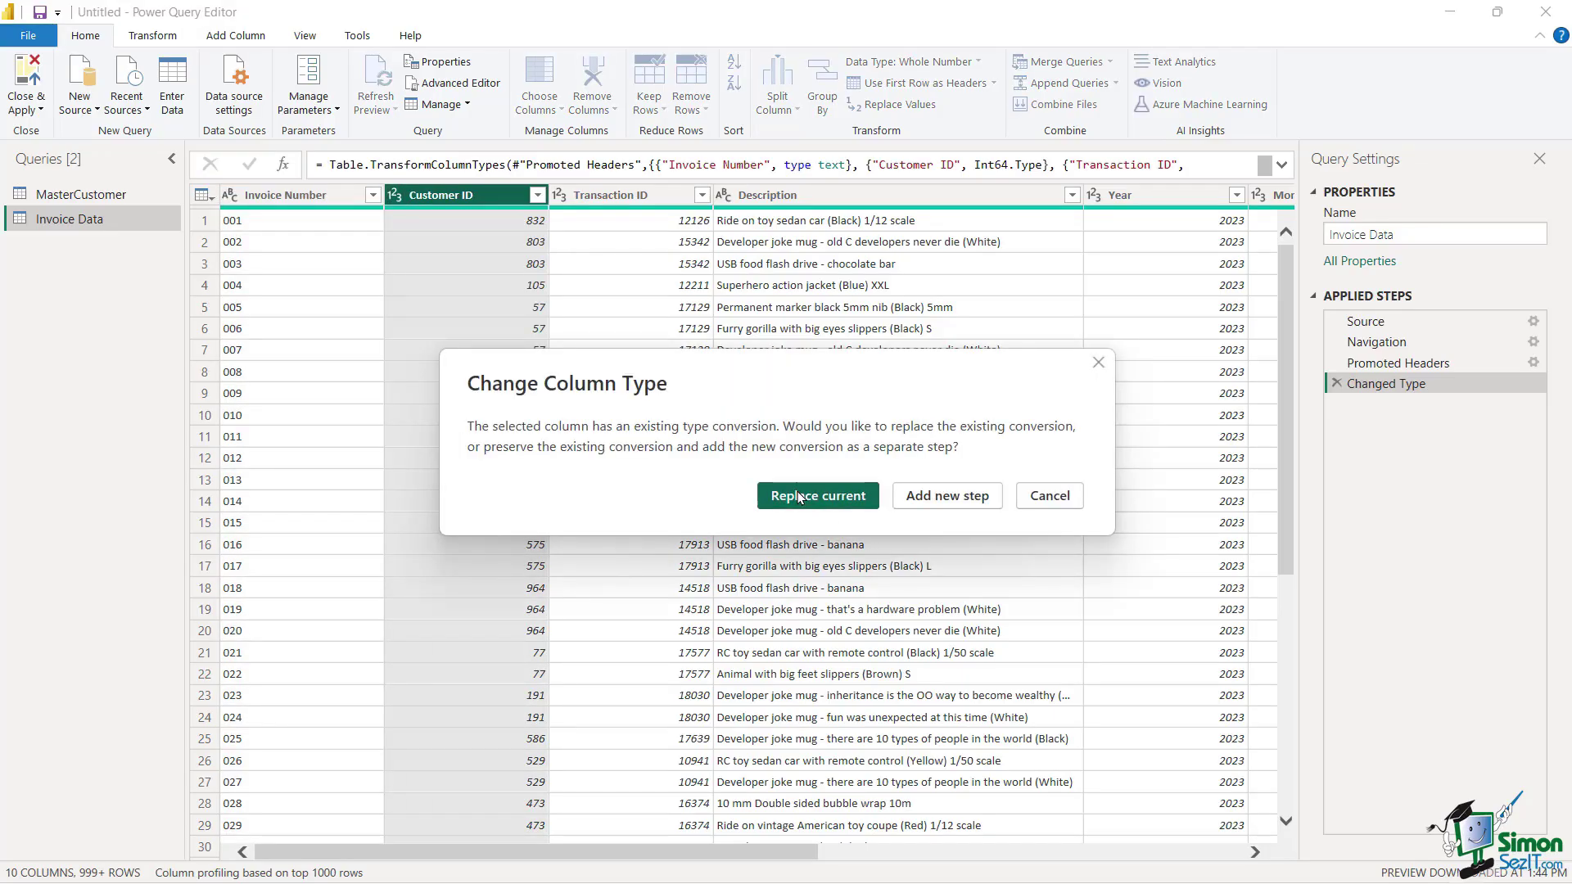
click(802, 497)
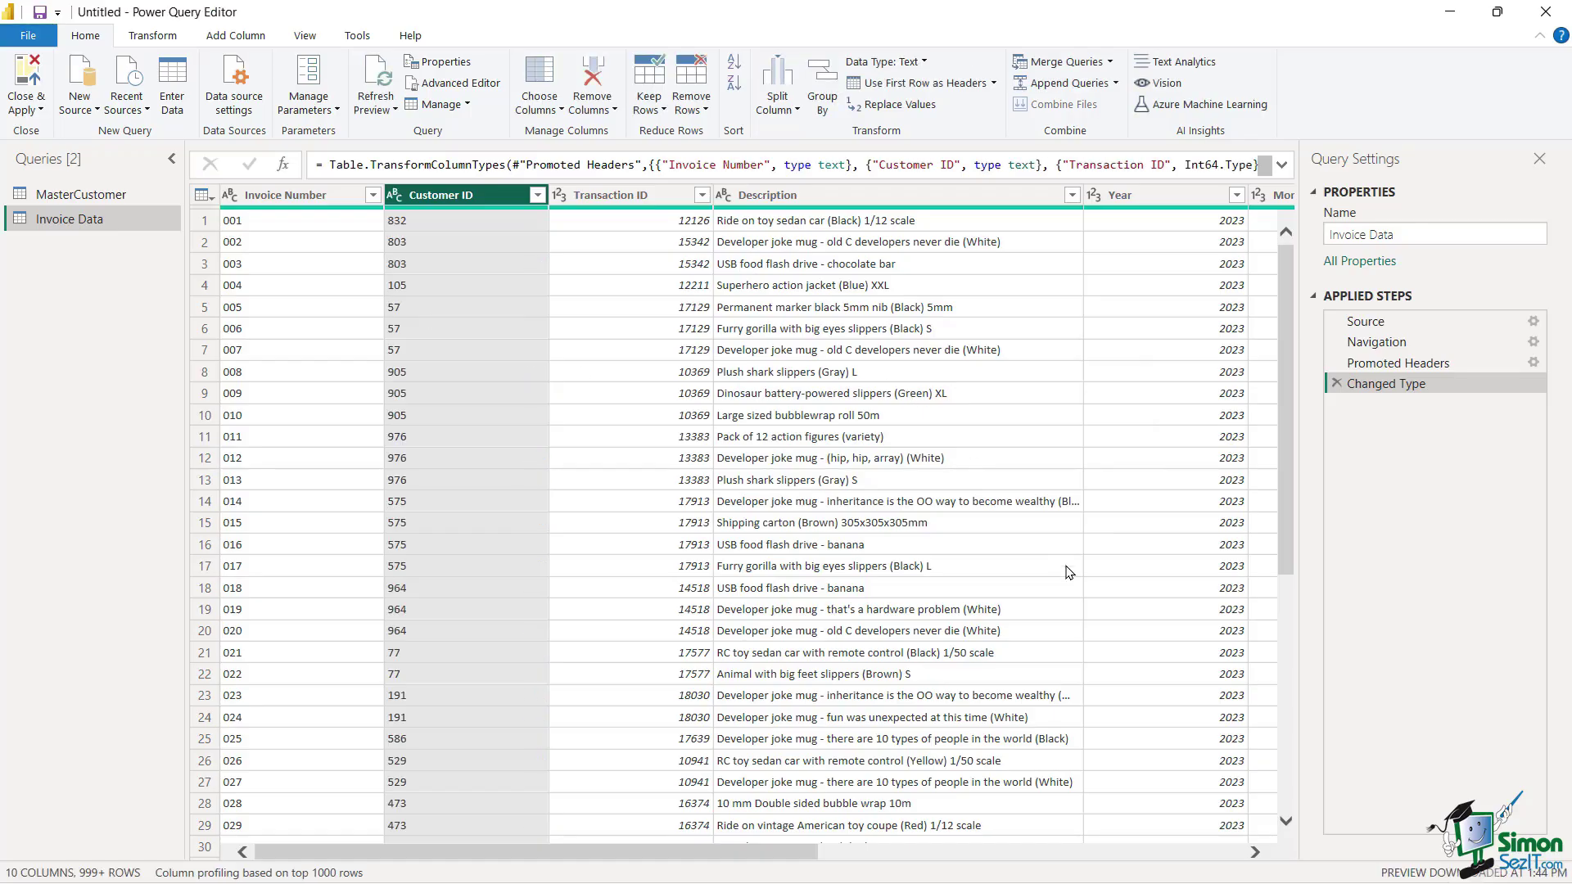
Select the Month, Day and Year columns together.
drag(788, 856, 1223, 861)
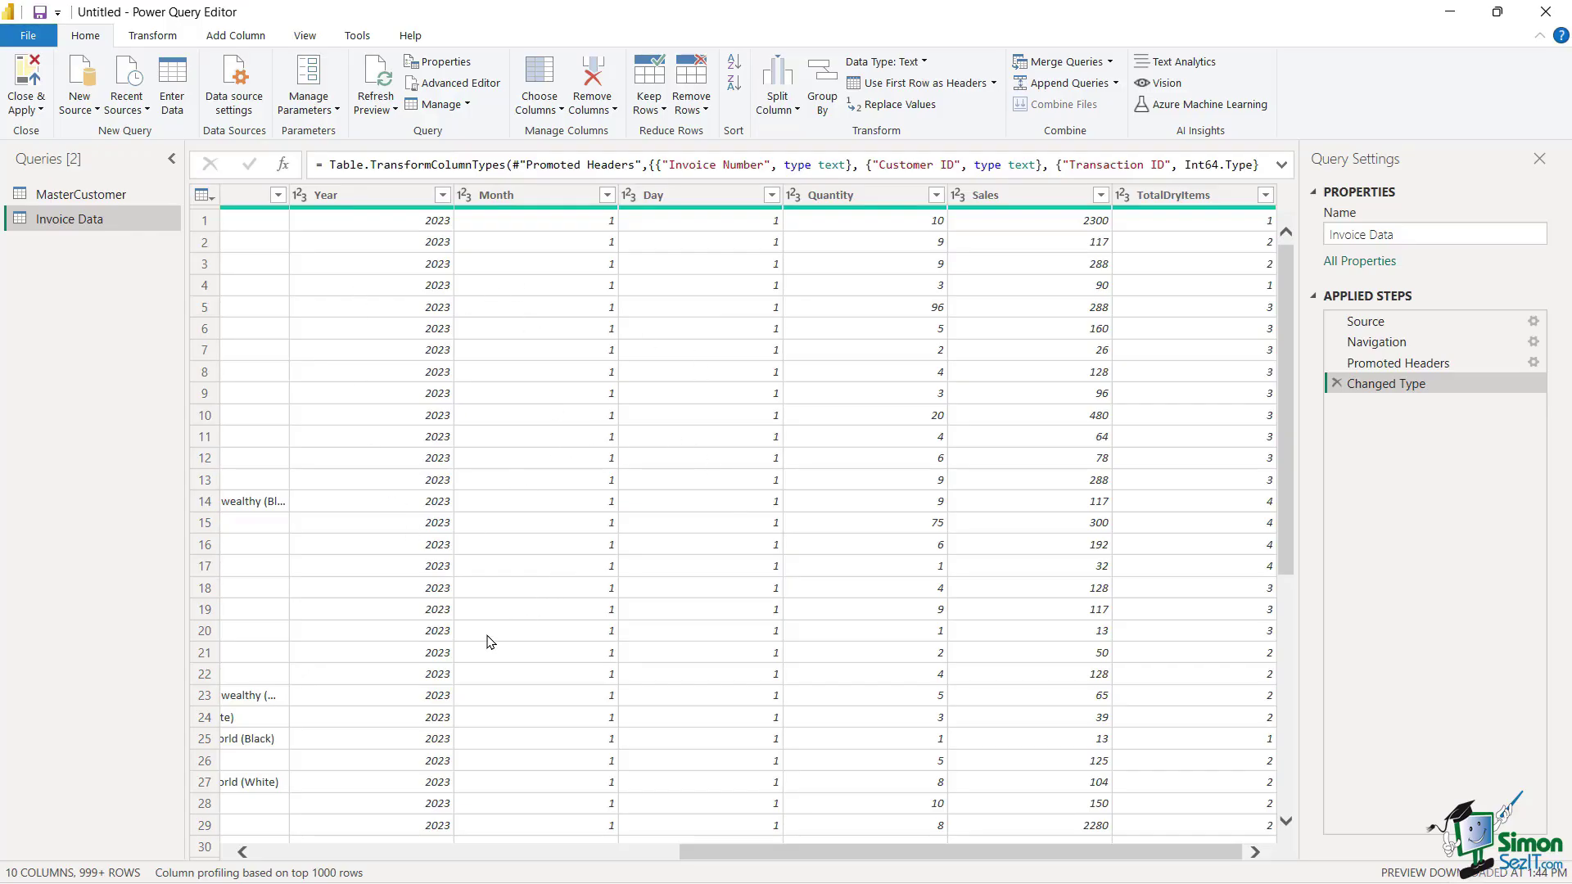
click(525, 436)
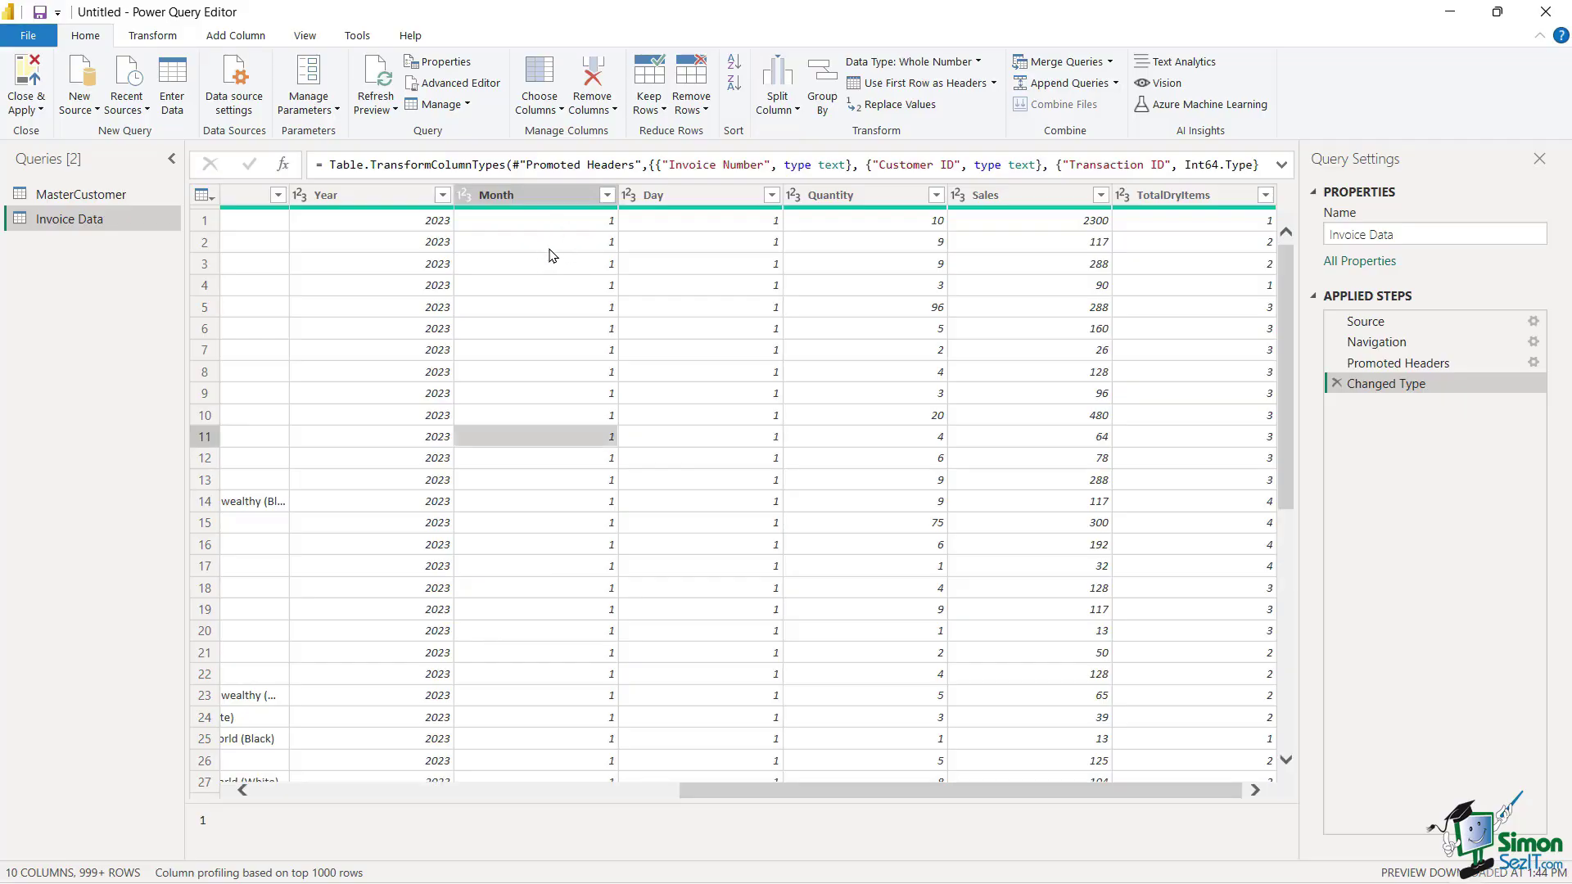
click(518, 194)
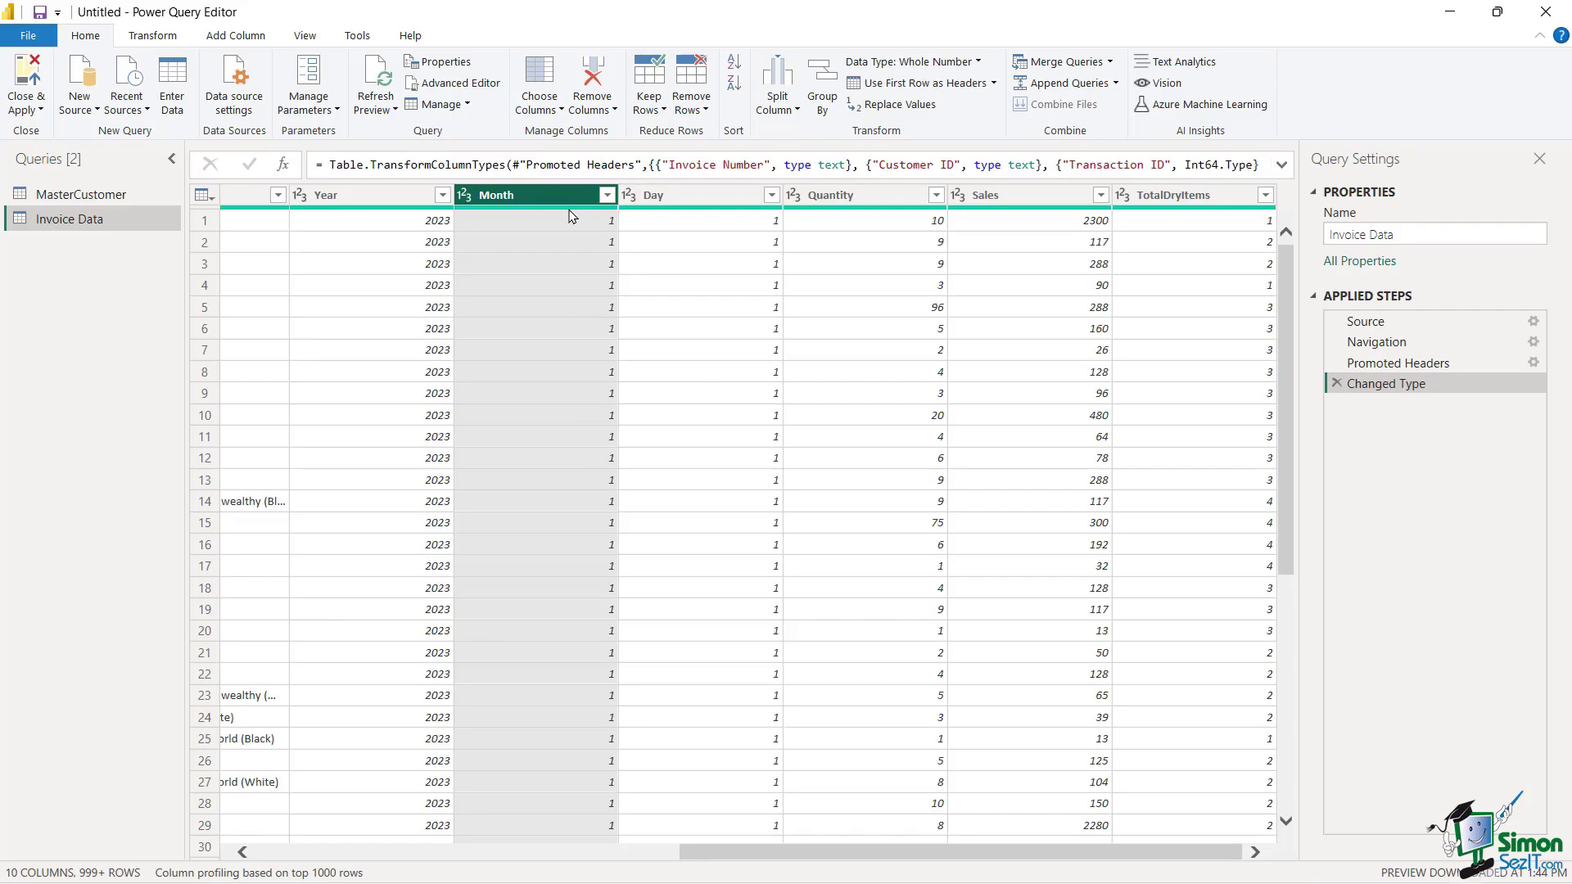
ctrl+click(686, 197)
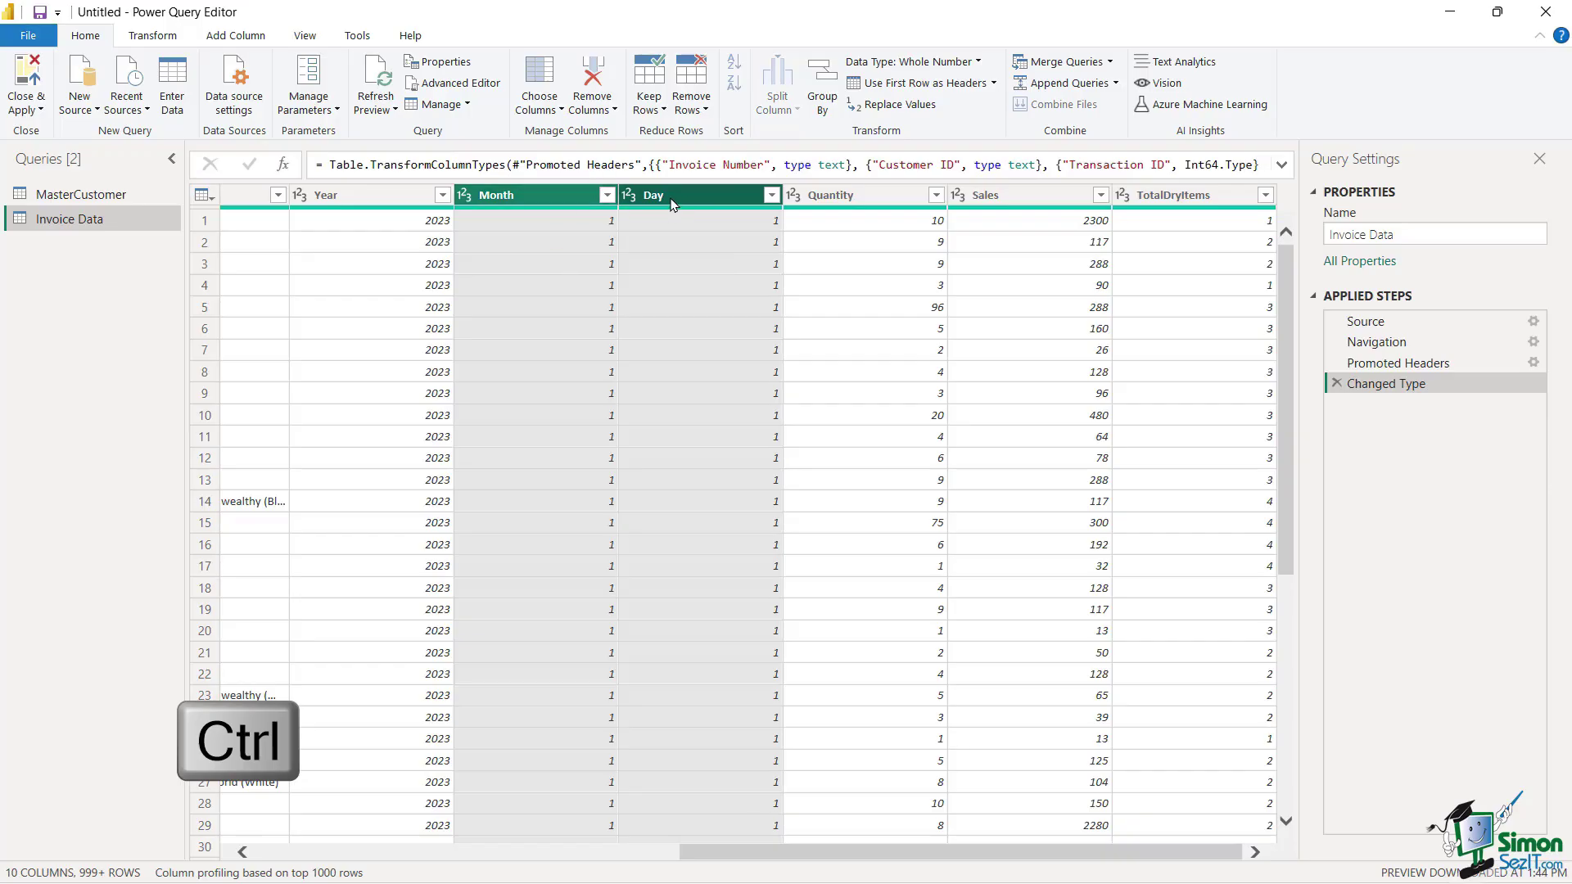
ctrl+click(331, 196)
key(ctrl)
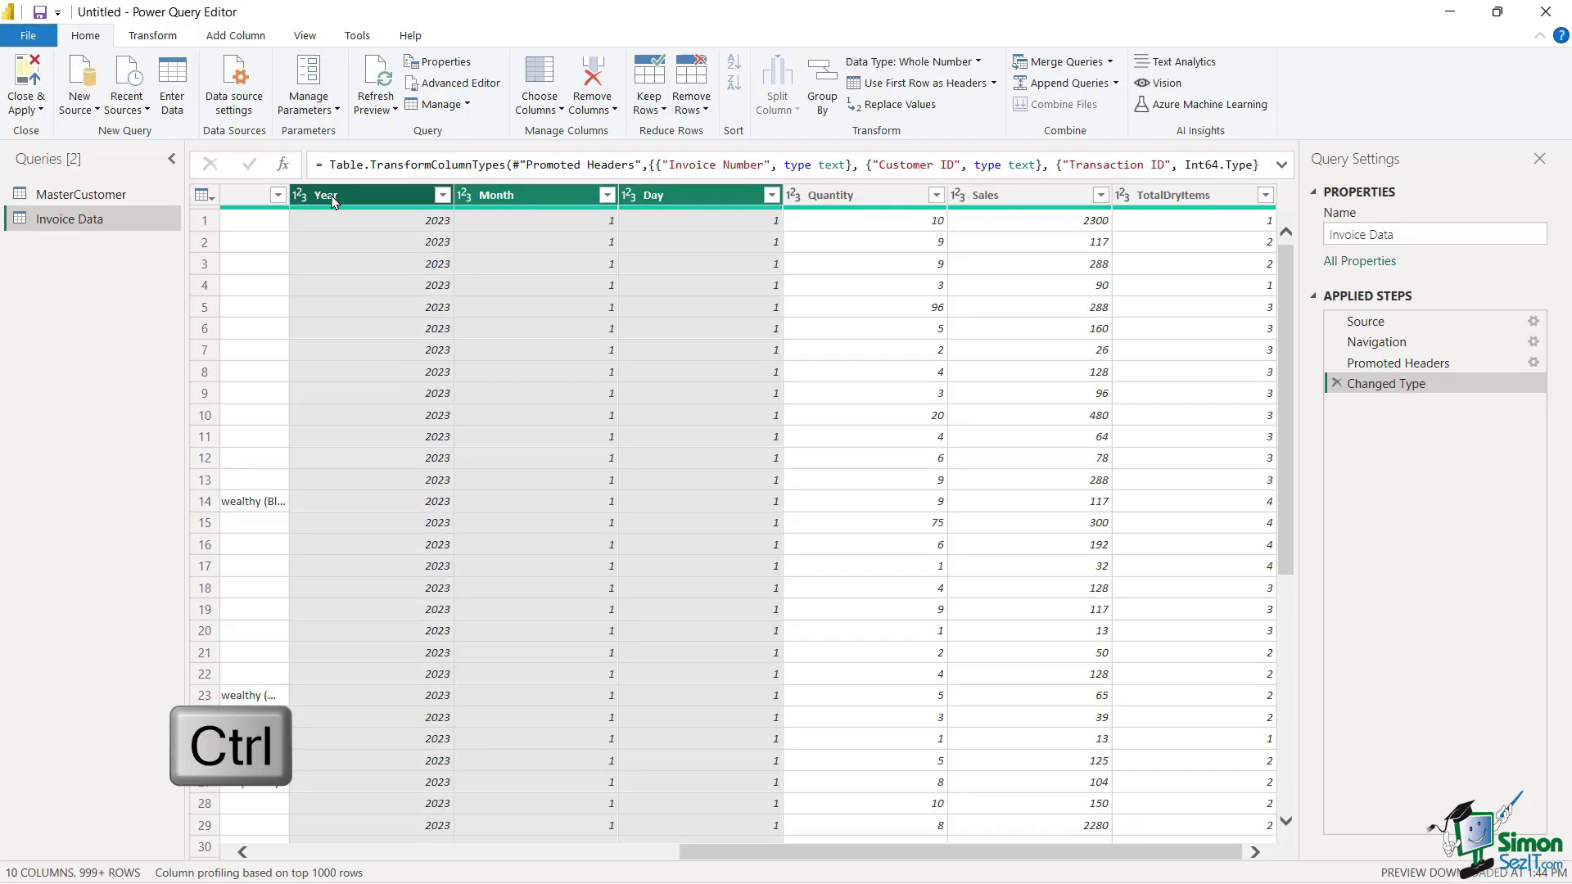
Merge them with a custom '/' separator into a new column named 'Date of Purchase'.
click(153, 37)
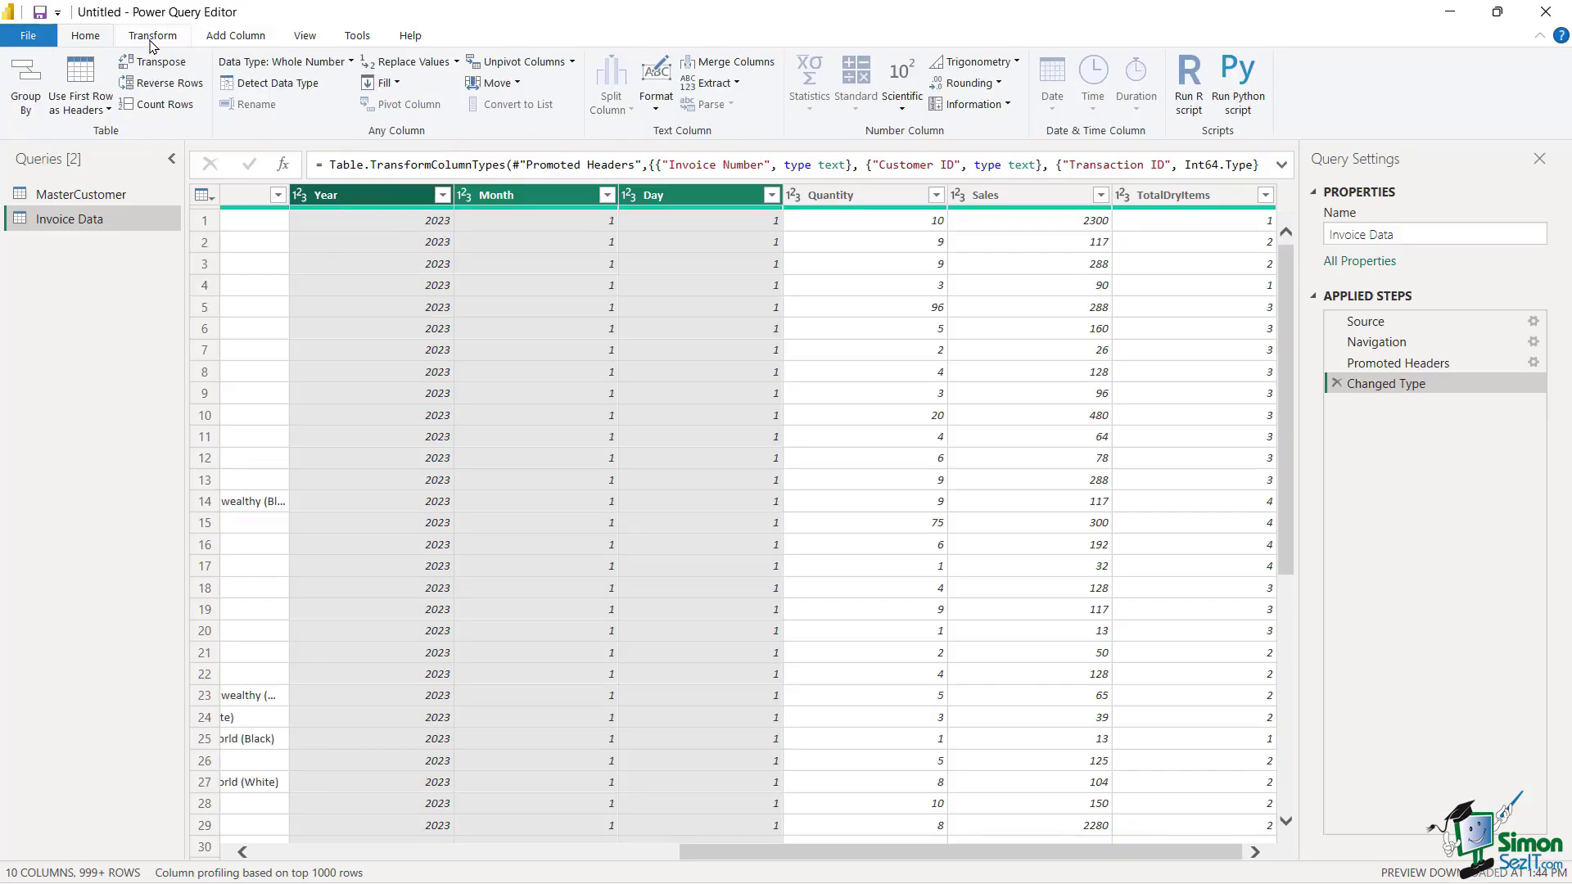
click(717, 65)
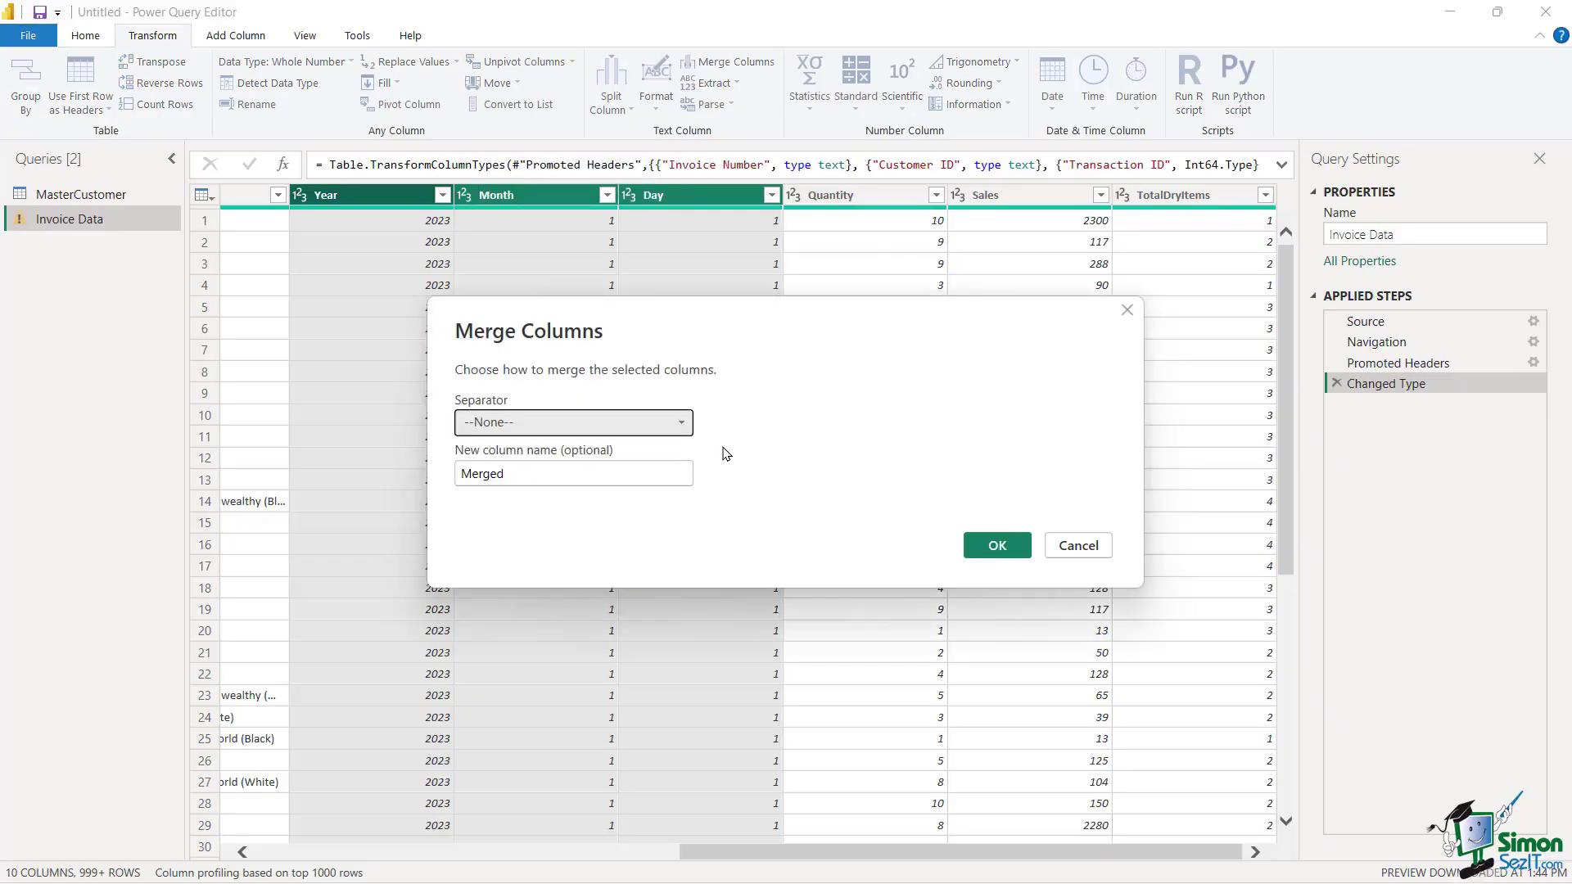
click(503, 427)
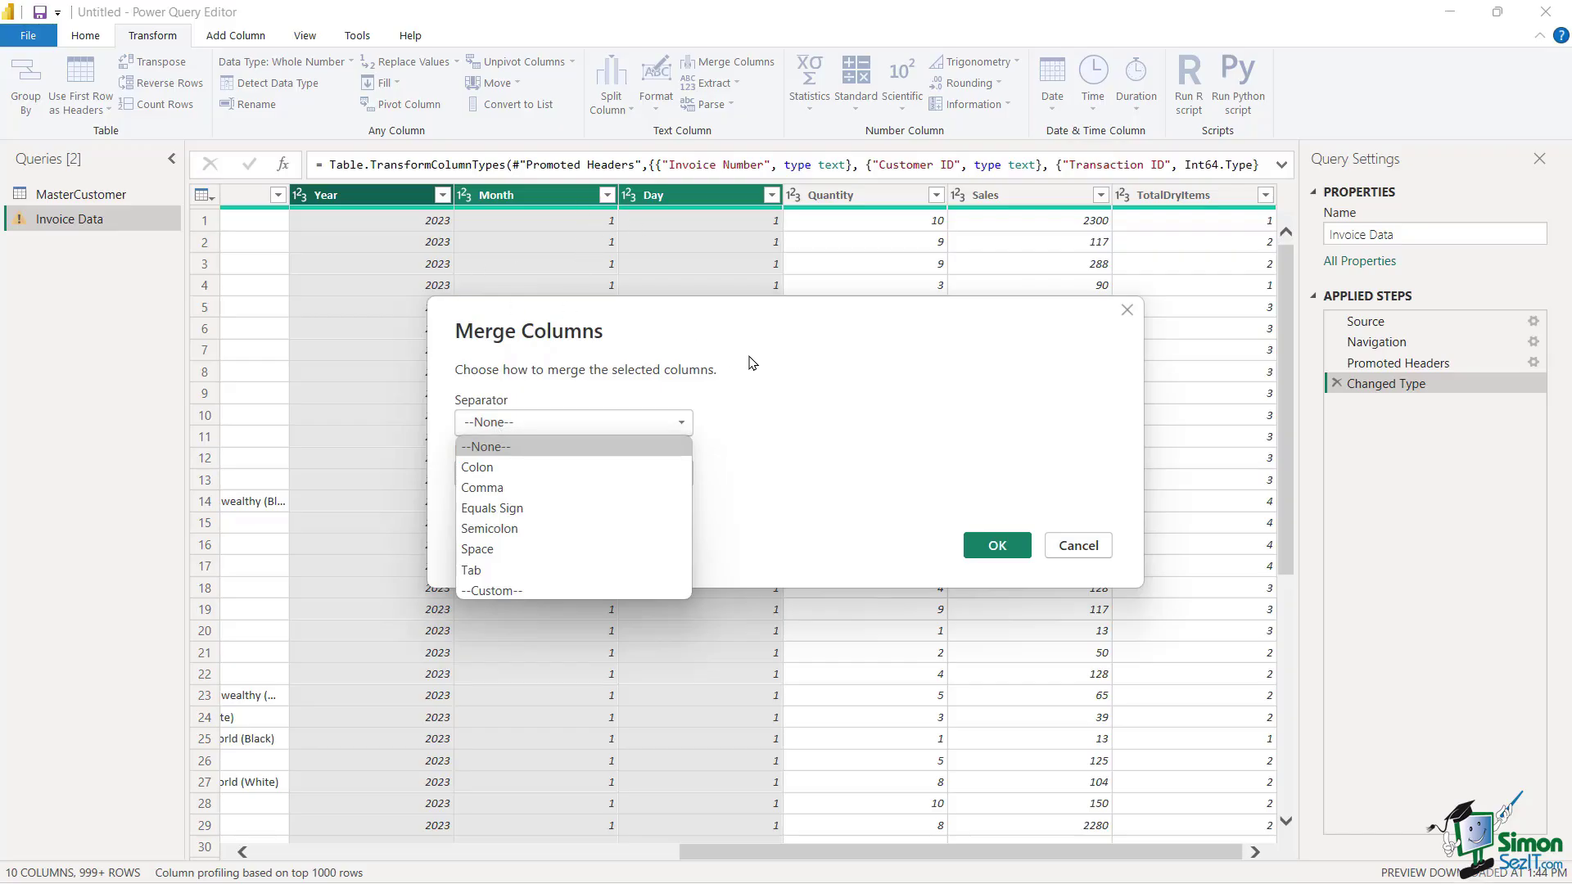
click(519, 592)
click(492, 453)
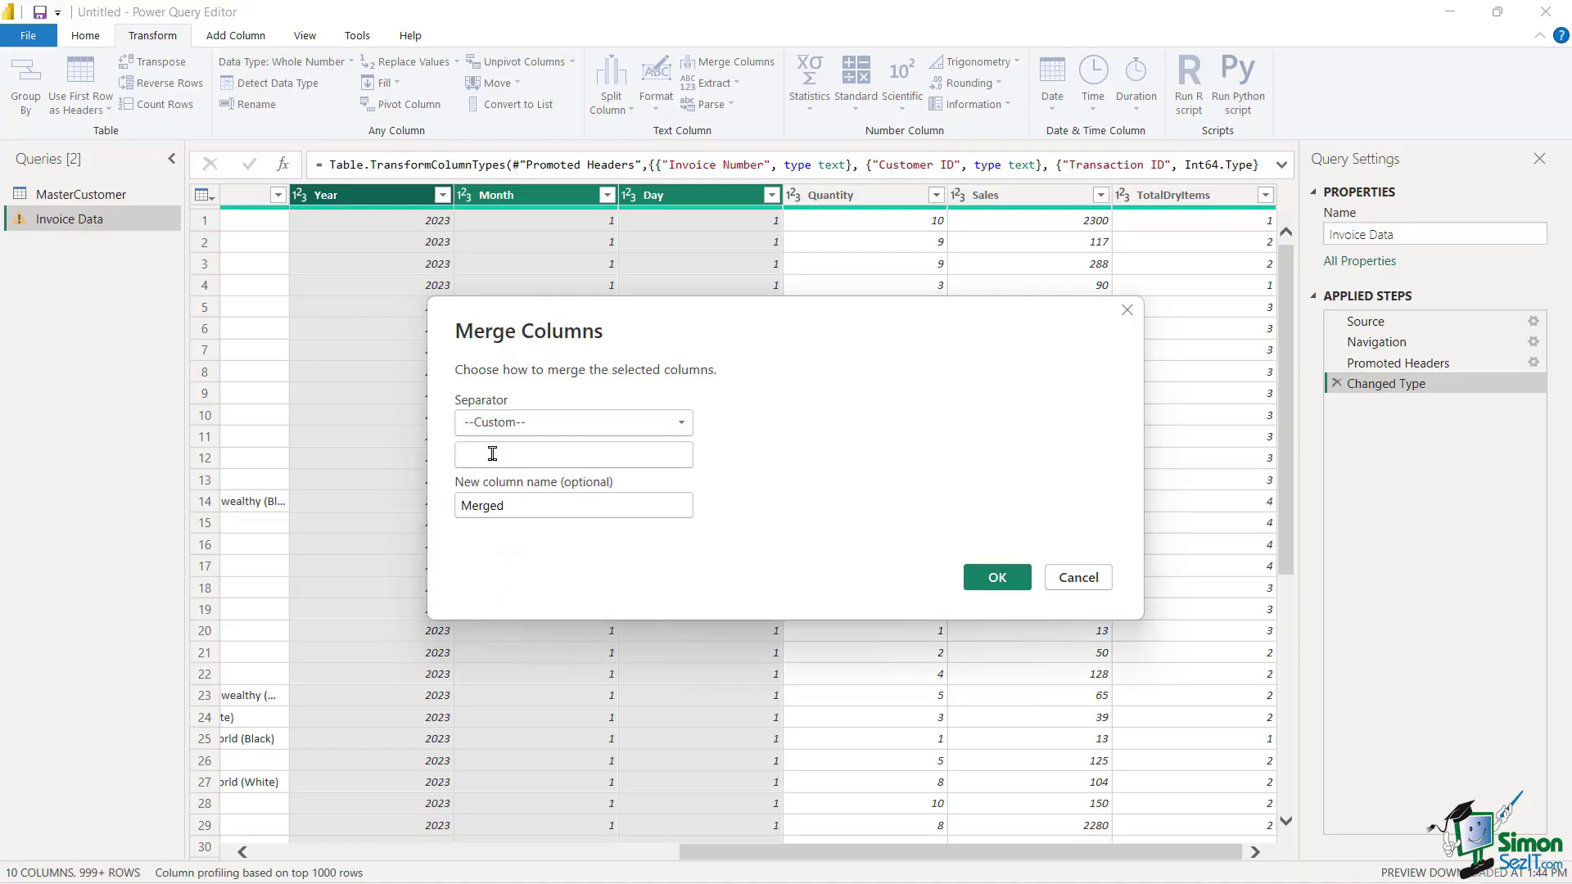
text(/)
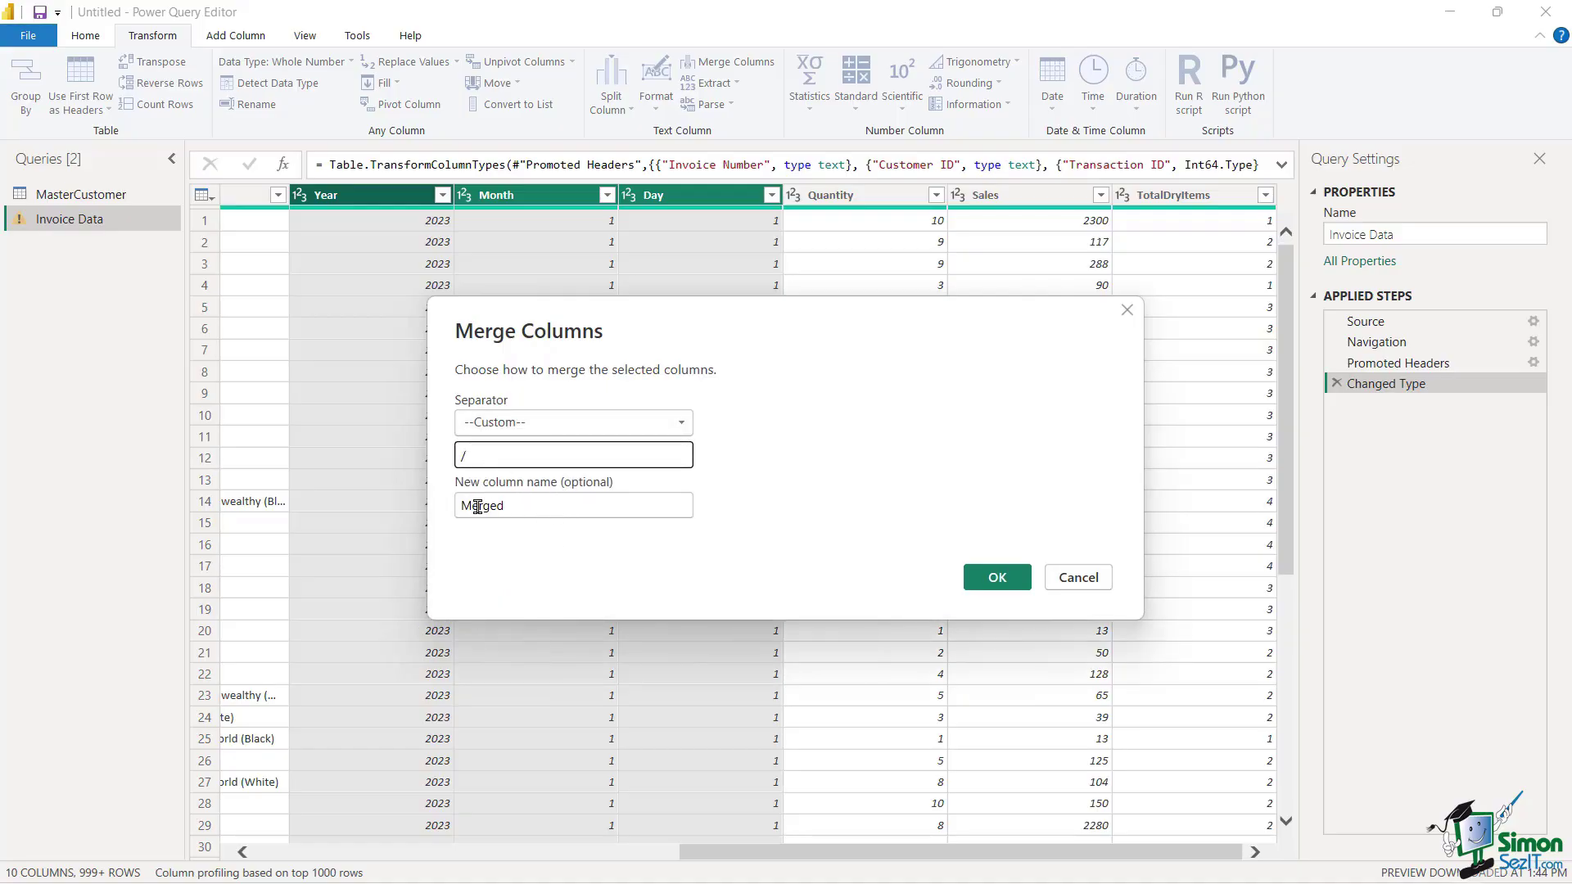
drag(532, 503, 455, 526)
text(Da)
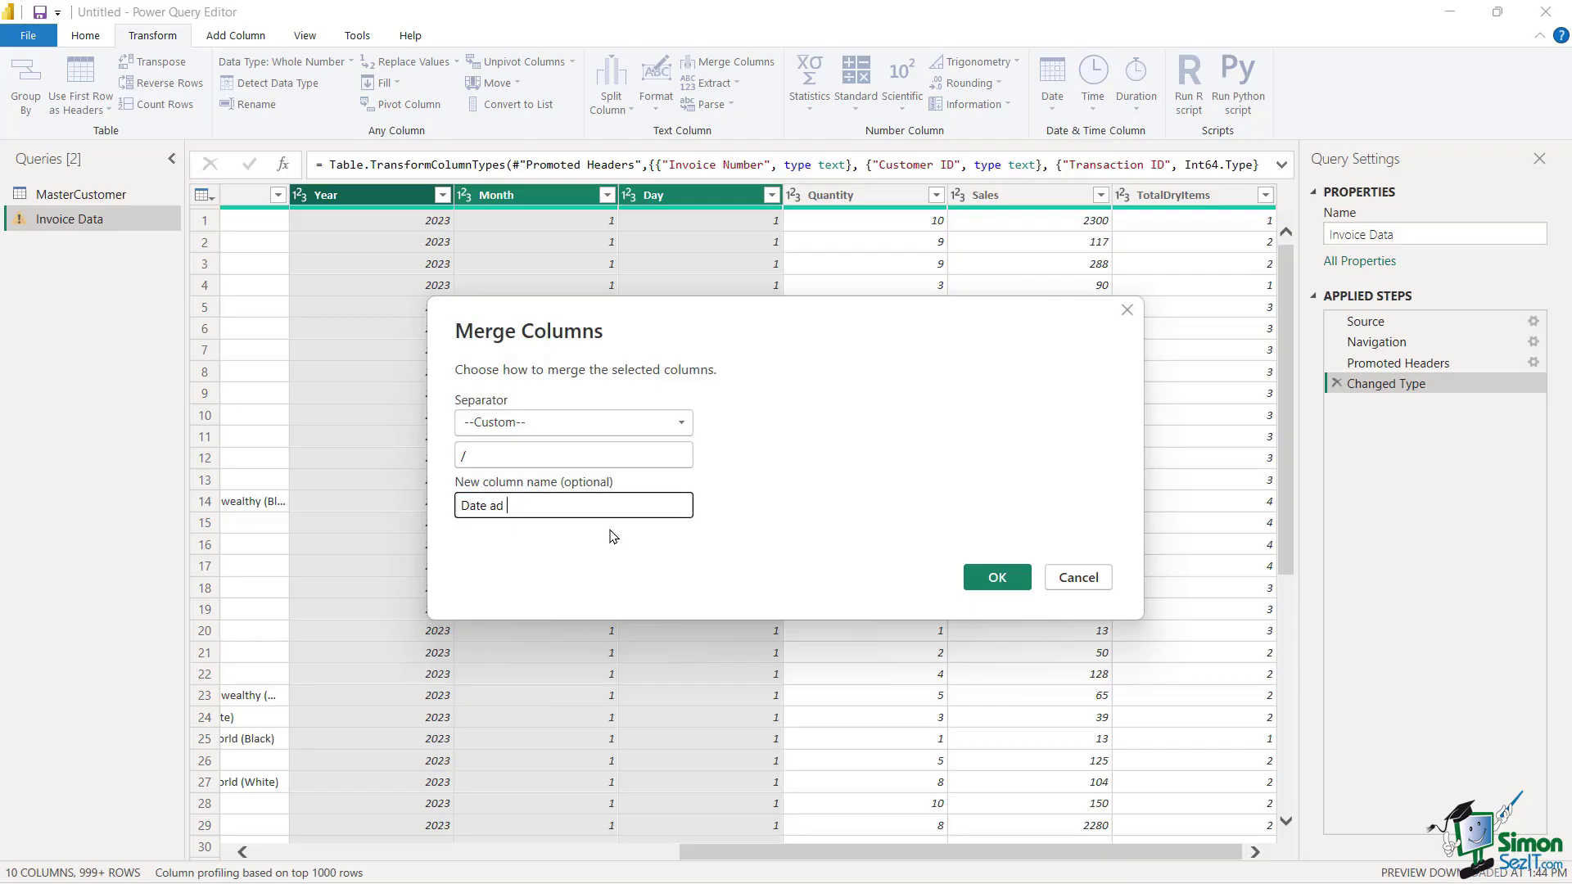
text(te of Purchase)
click(997, 577)
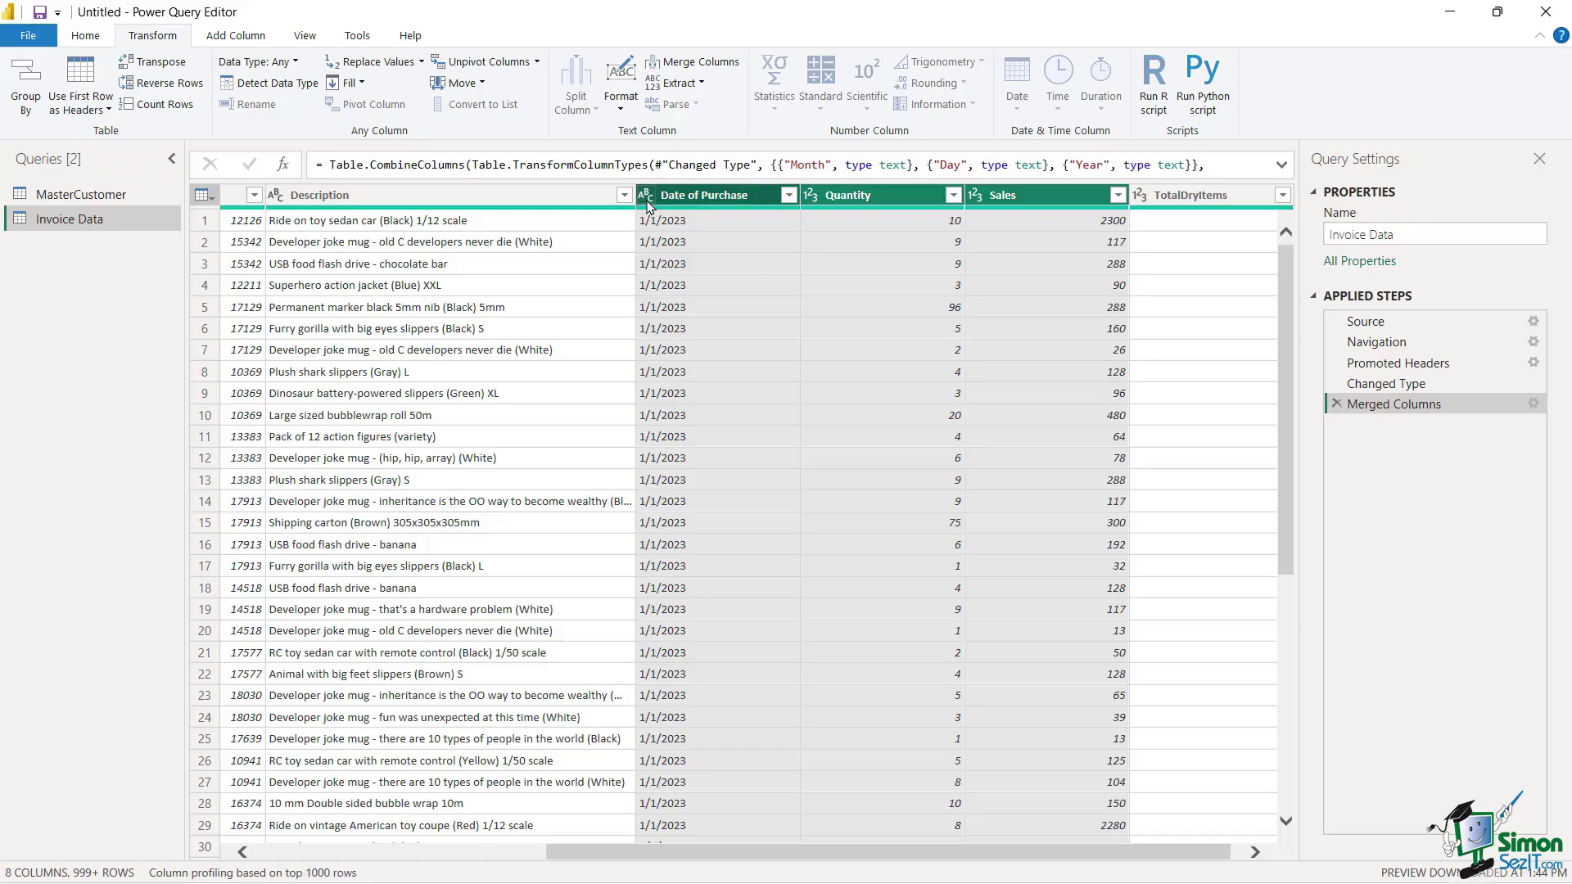
Change the Date of Purchase column from text to the Date type.
click(743, 243)
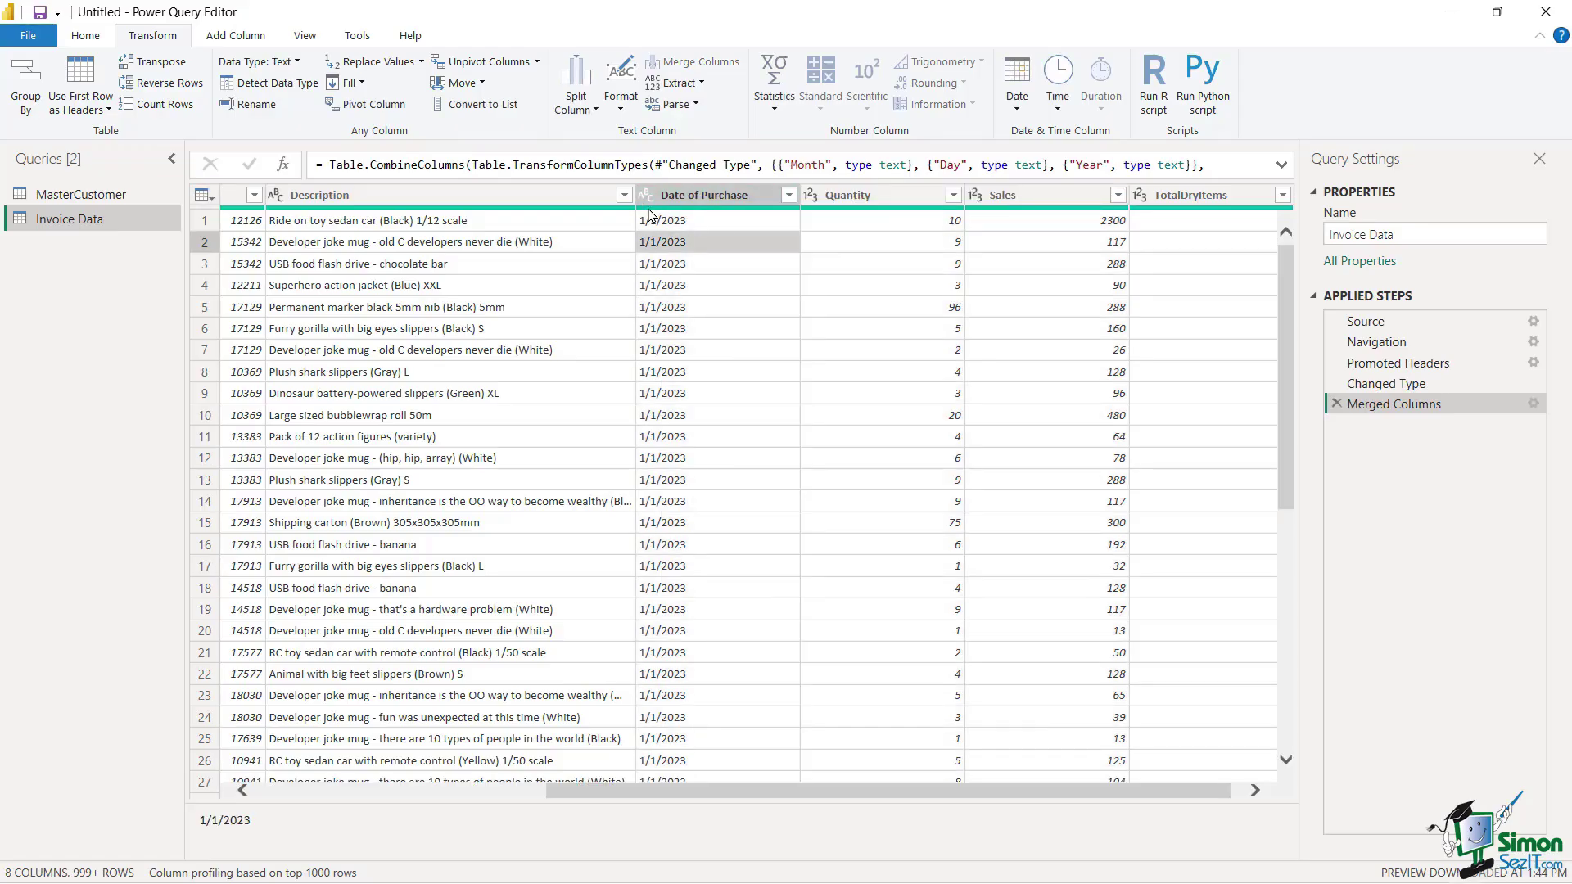
click(646, 197)
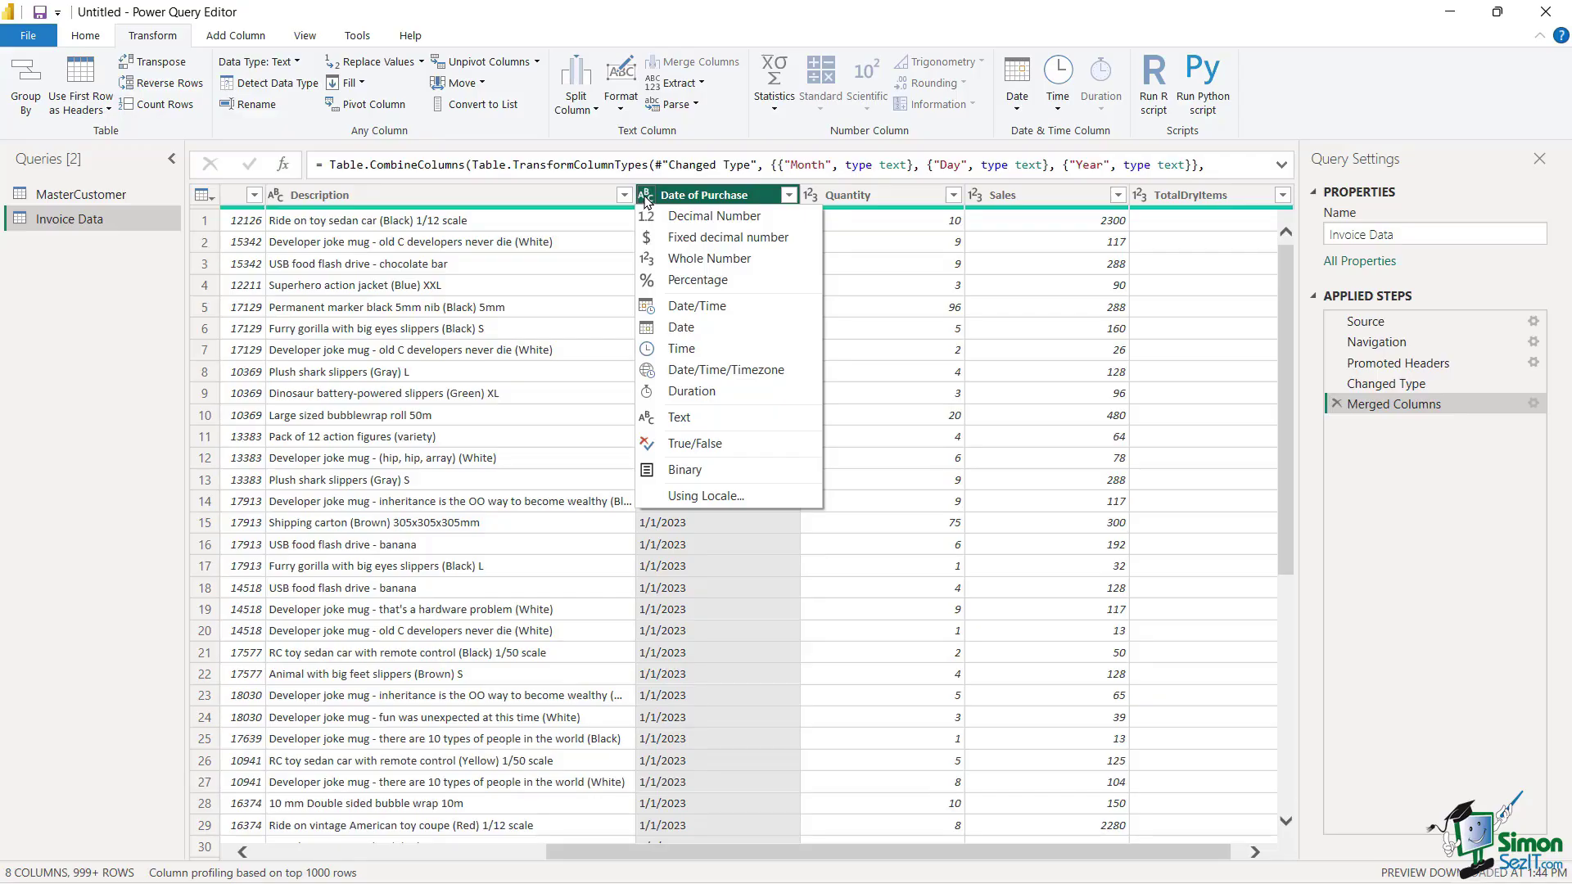
click(686, 327)
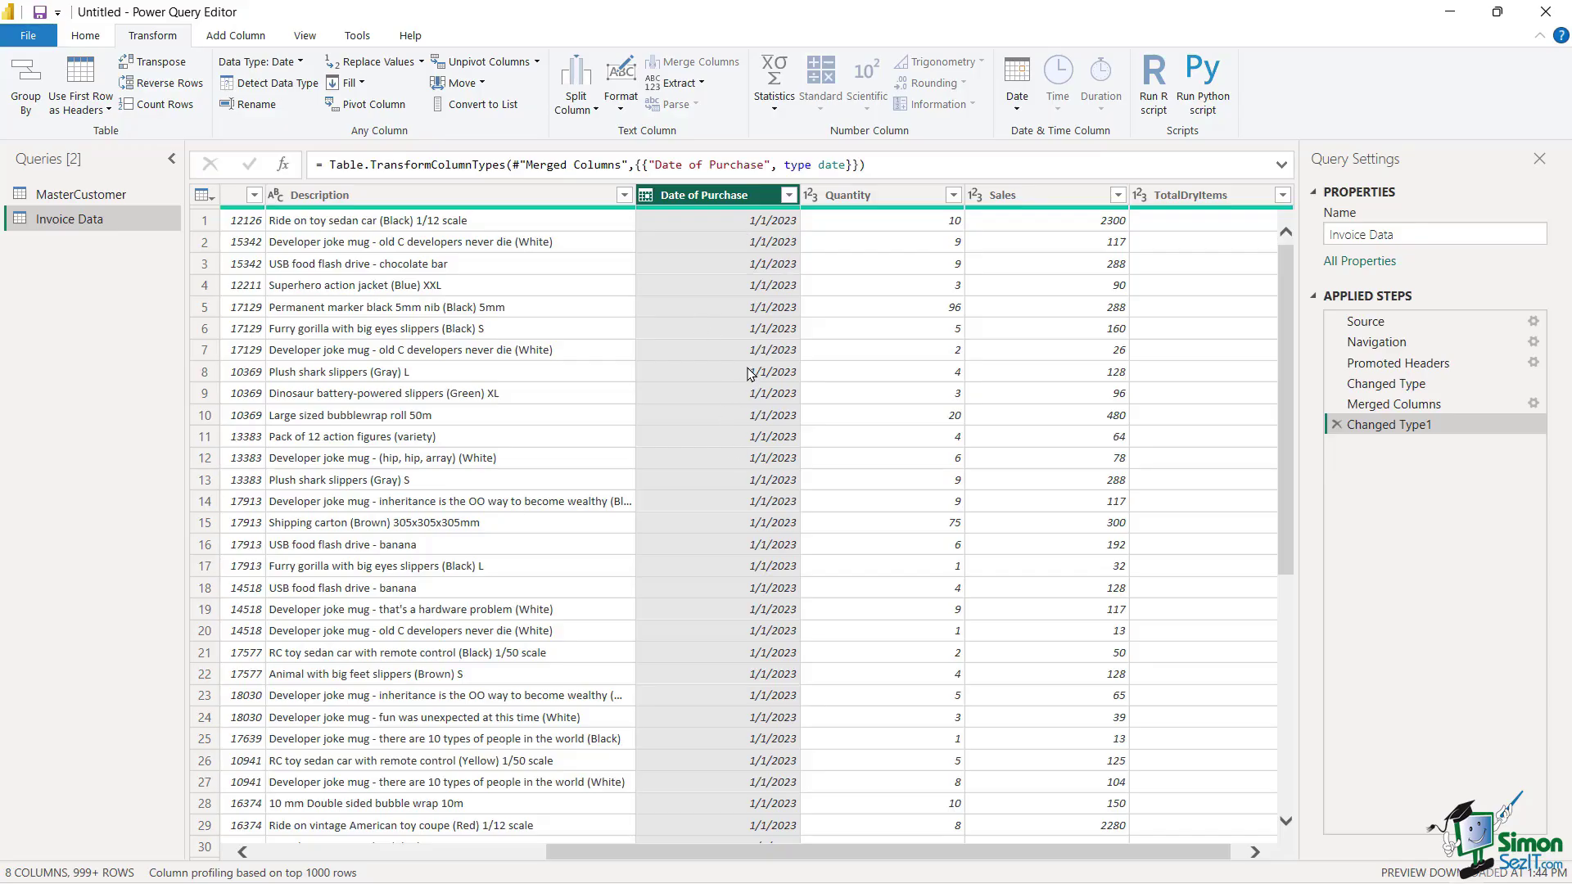
Undo the Date conversion so Merged Columns is the last step, leaving Split Column unused.
key(ctrl+z)
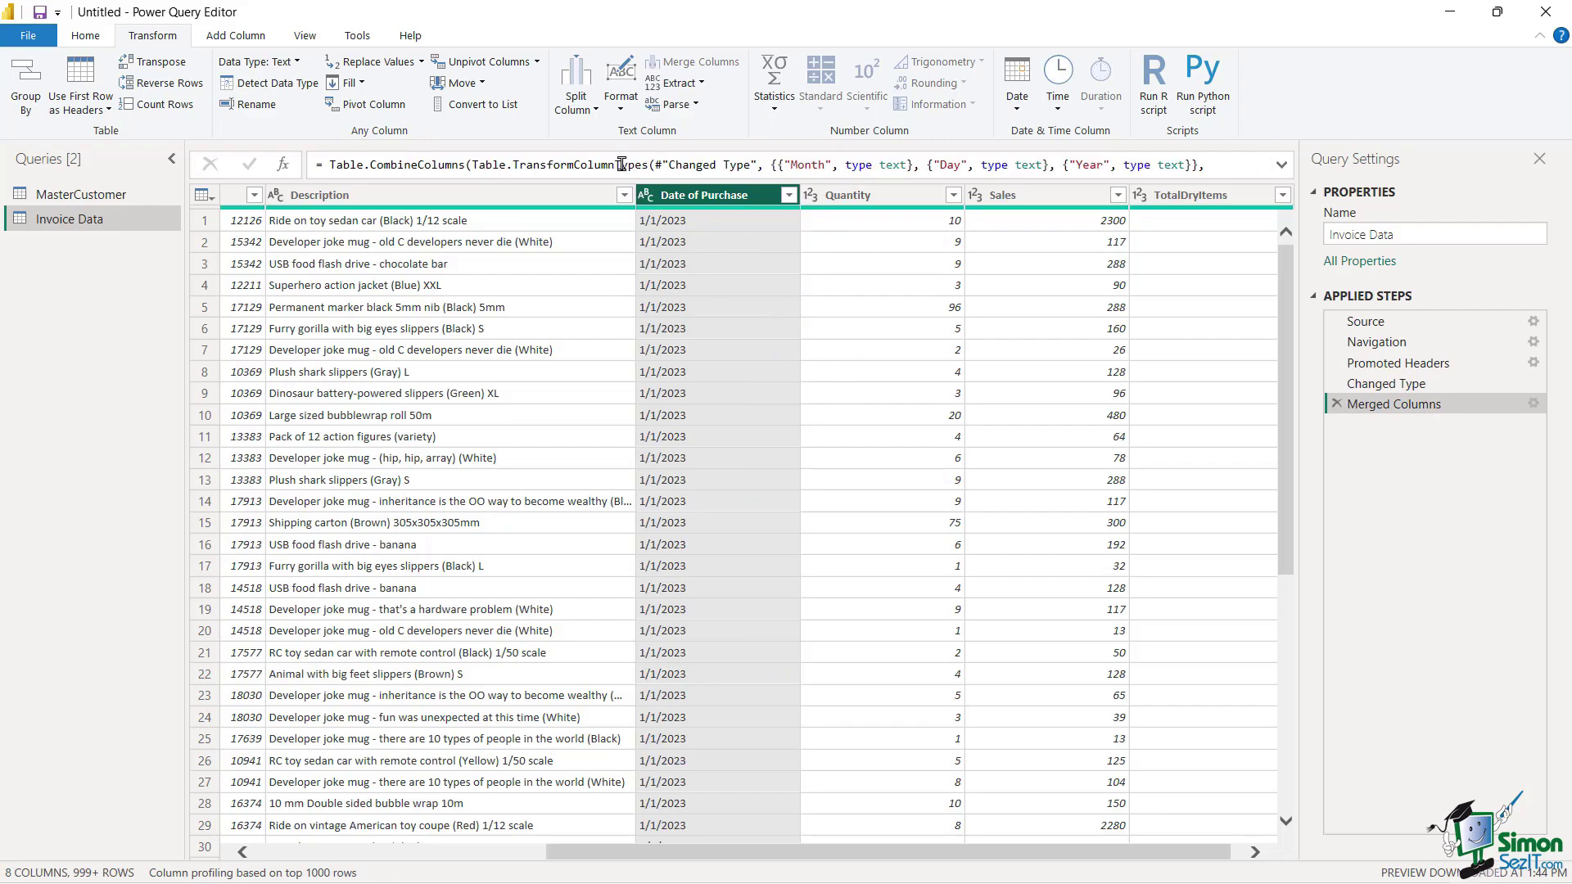
click(589, 113)
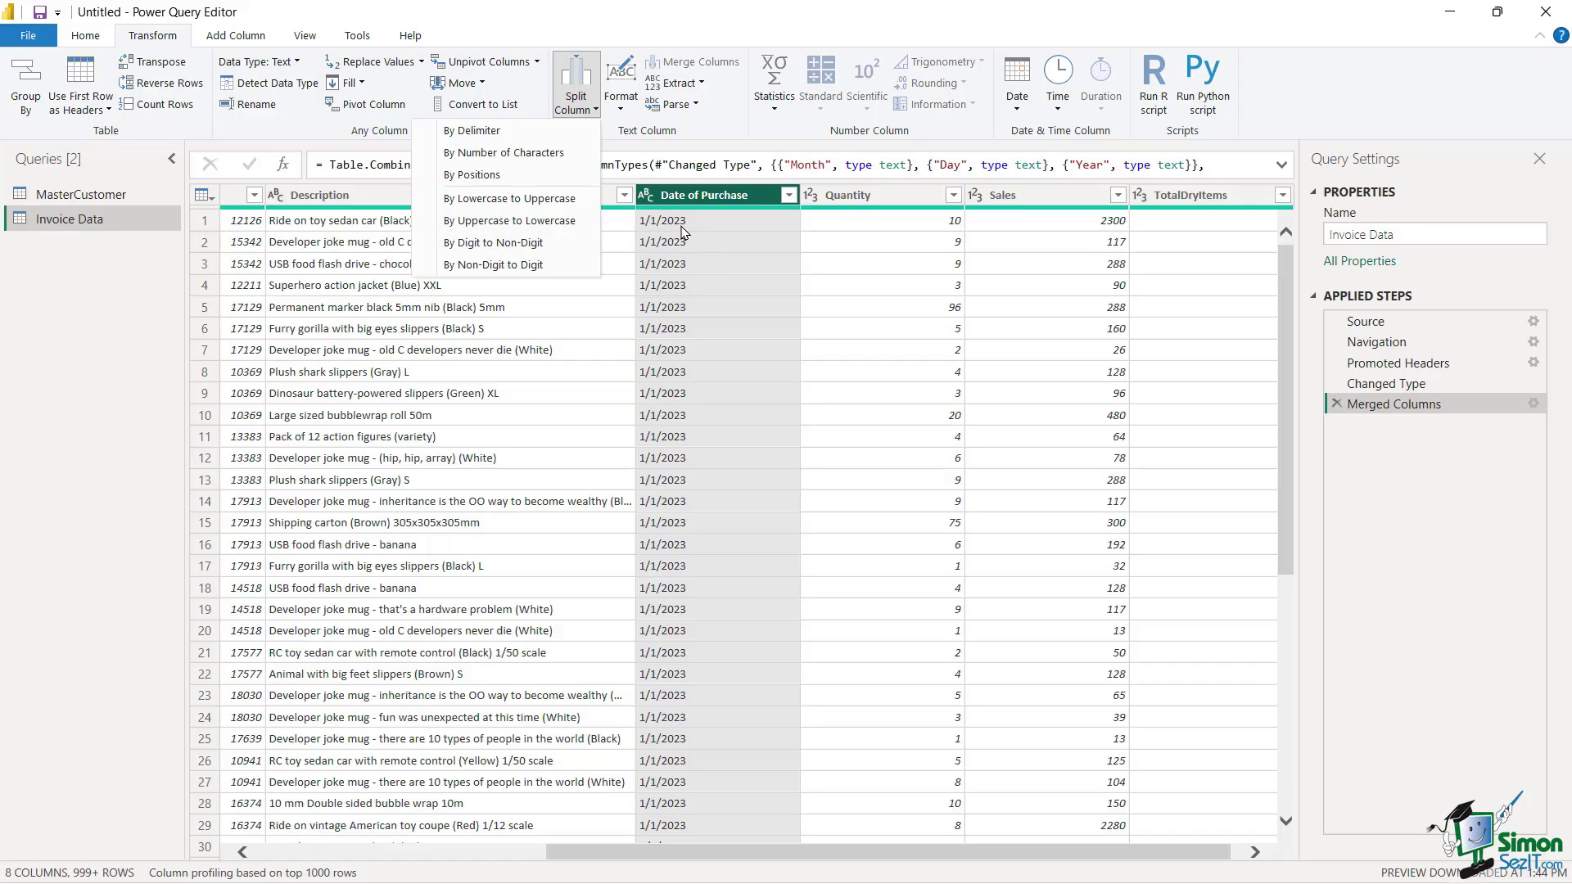
click(665, 33)
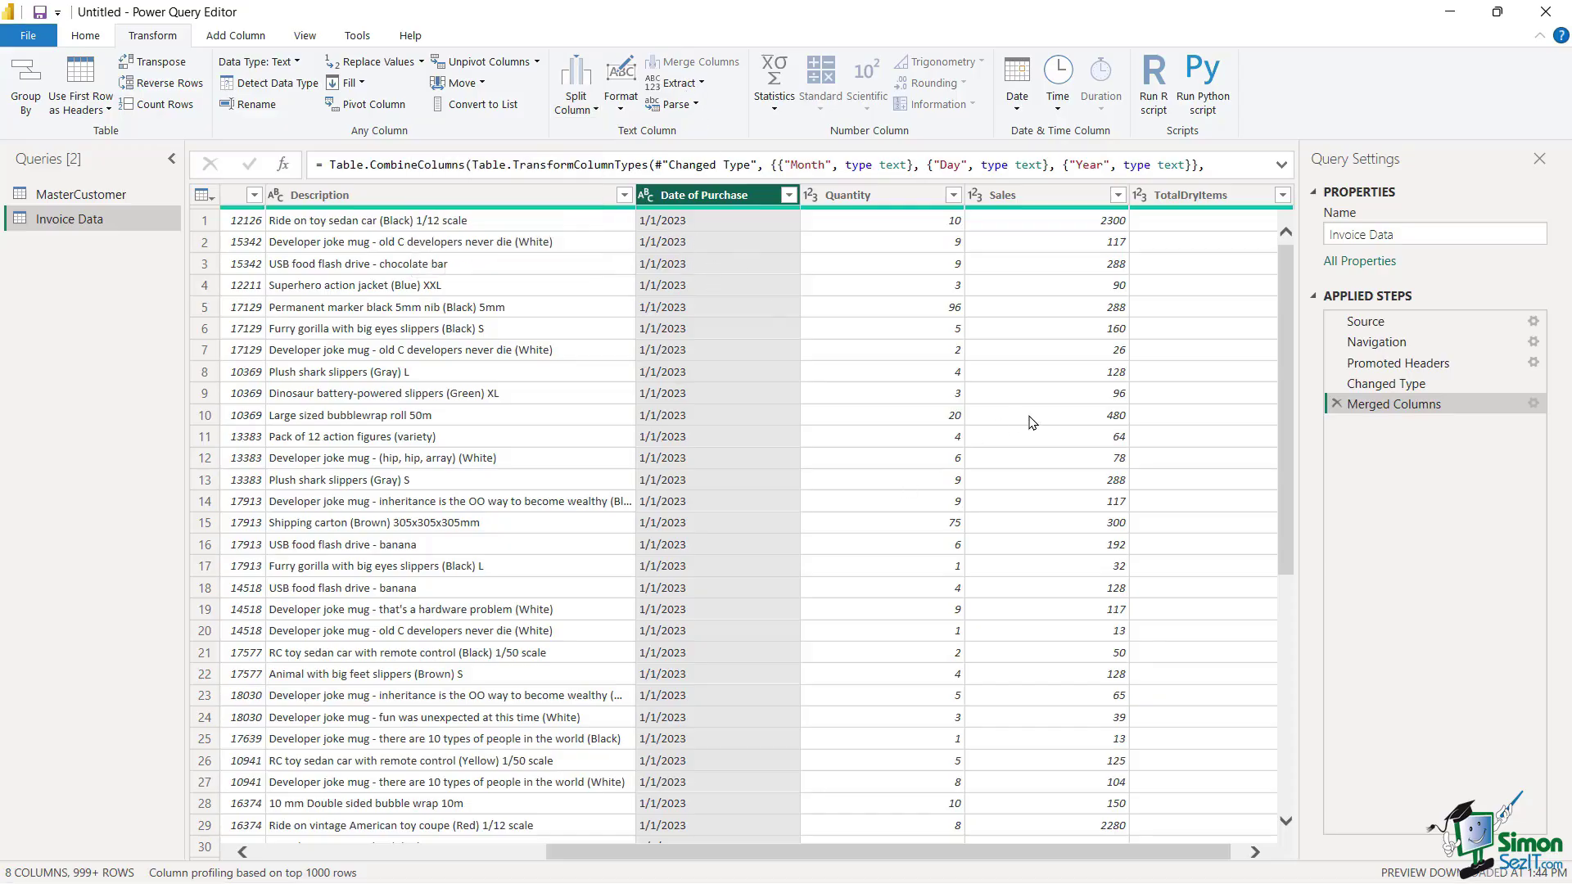
Set the Sales column to Fixed decimal number (currency).
click(976, 196)
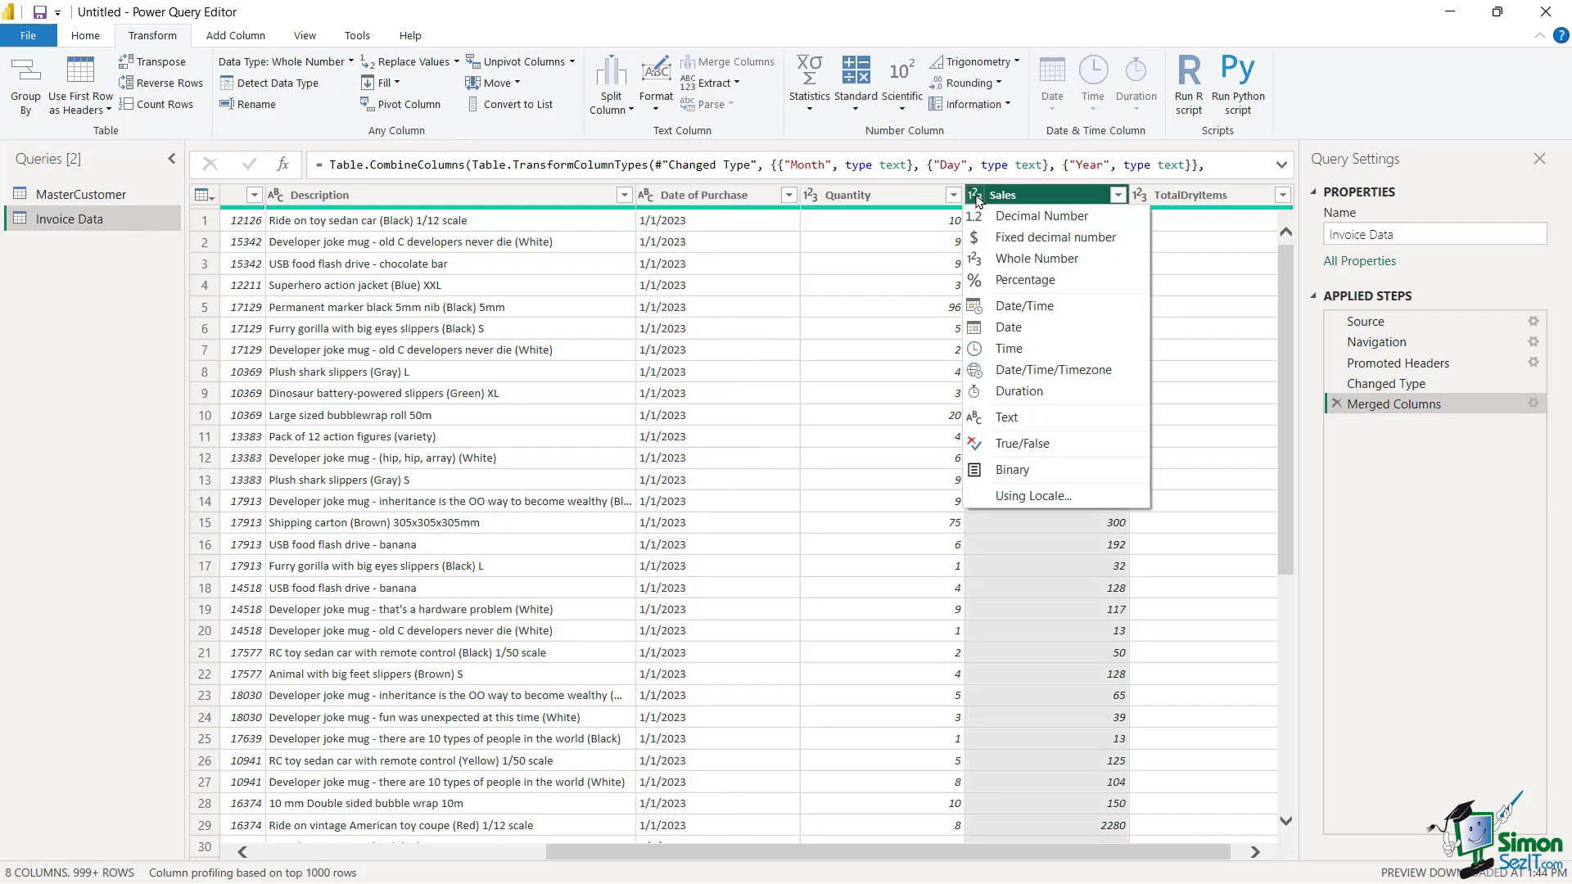
click(1047, 243)
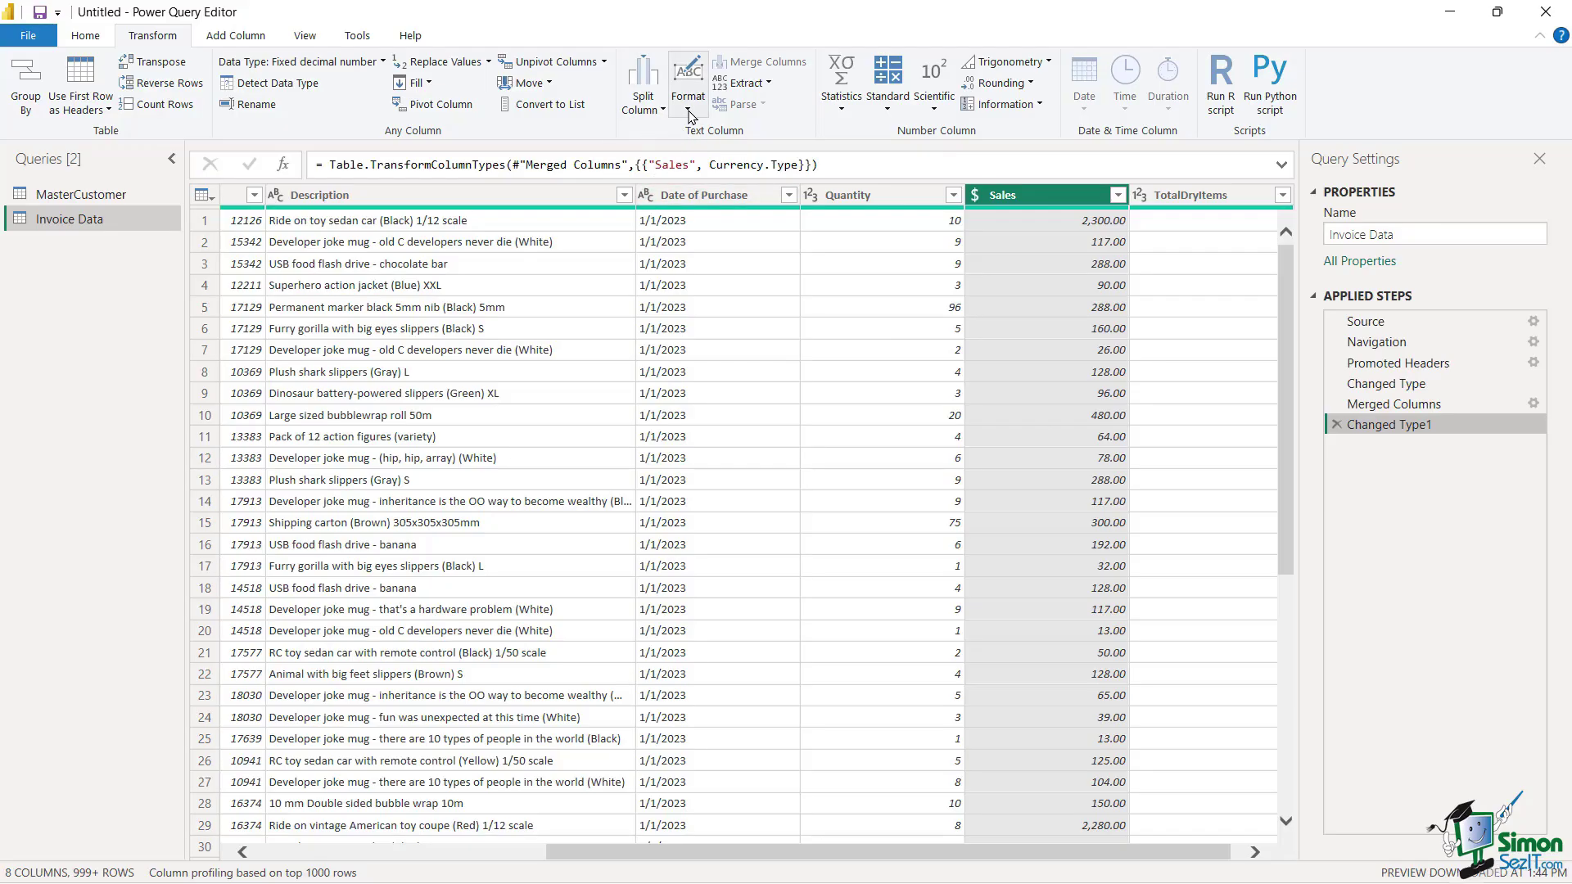
Capitalize Each Word in Description, then delete that step to restore the original casing.
click(412, 202)
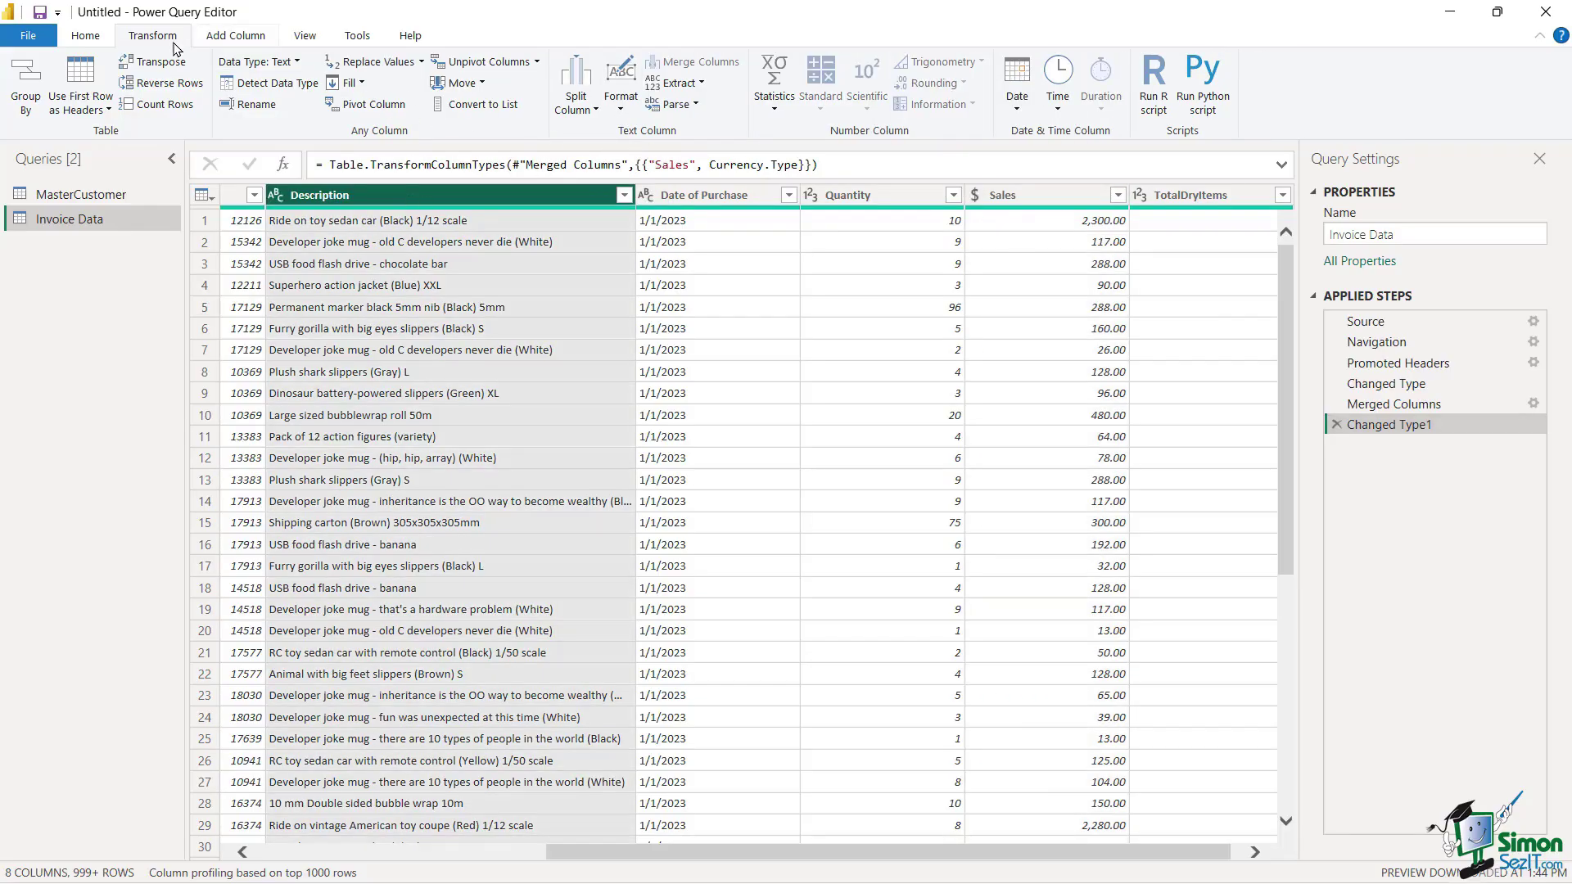
click(619, 111)
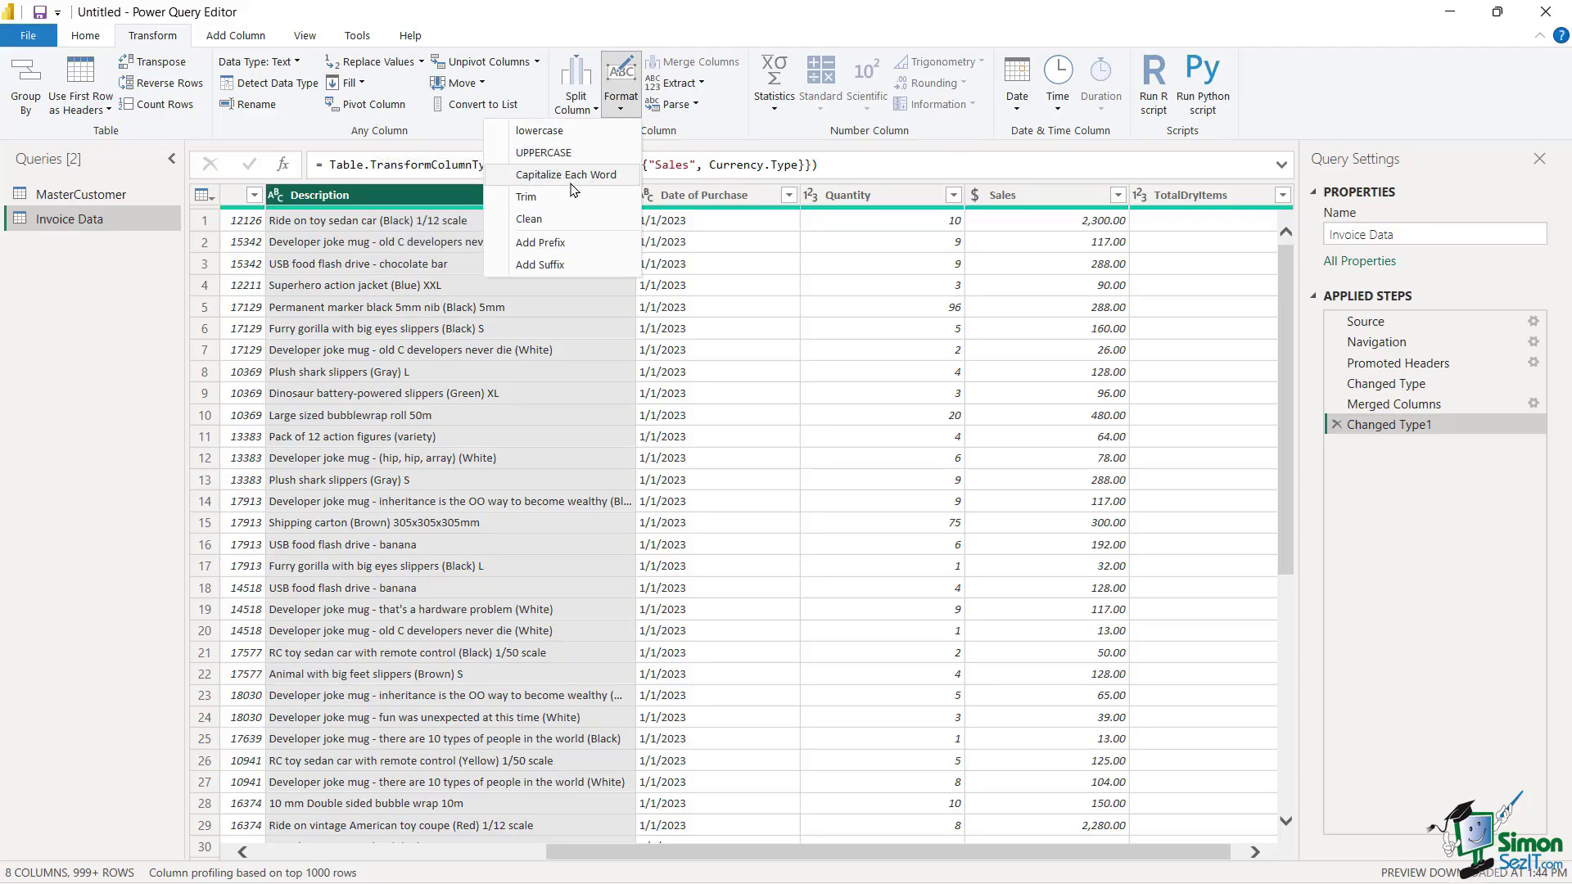
click(546, 177)
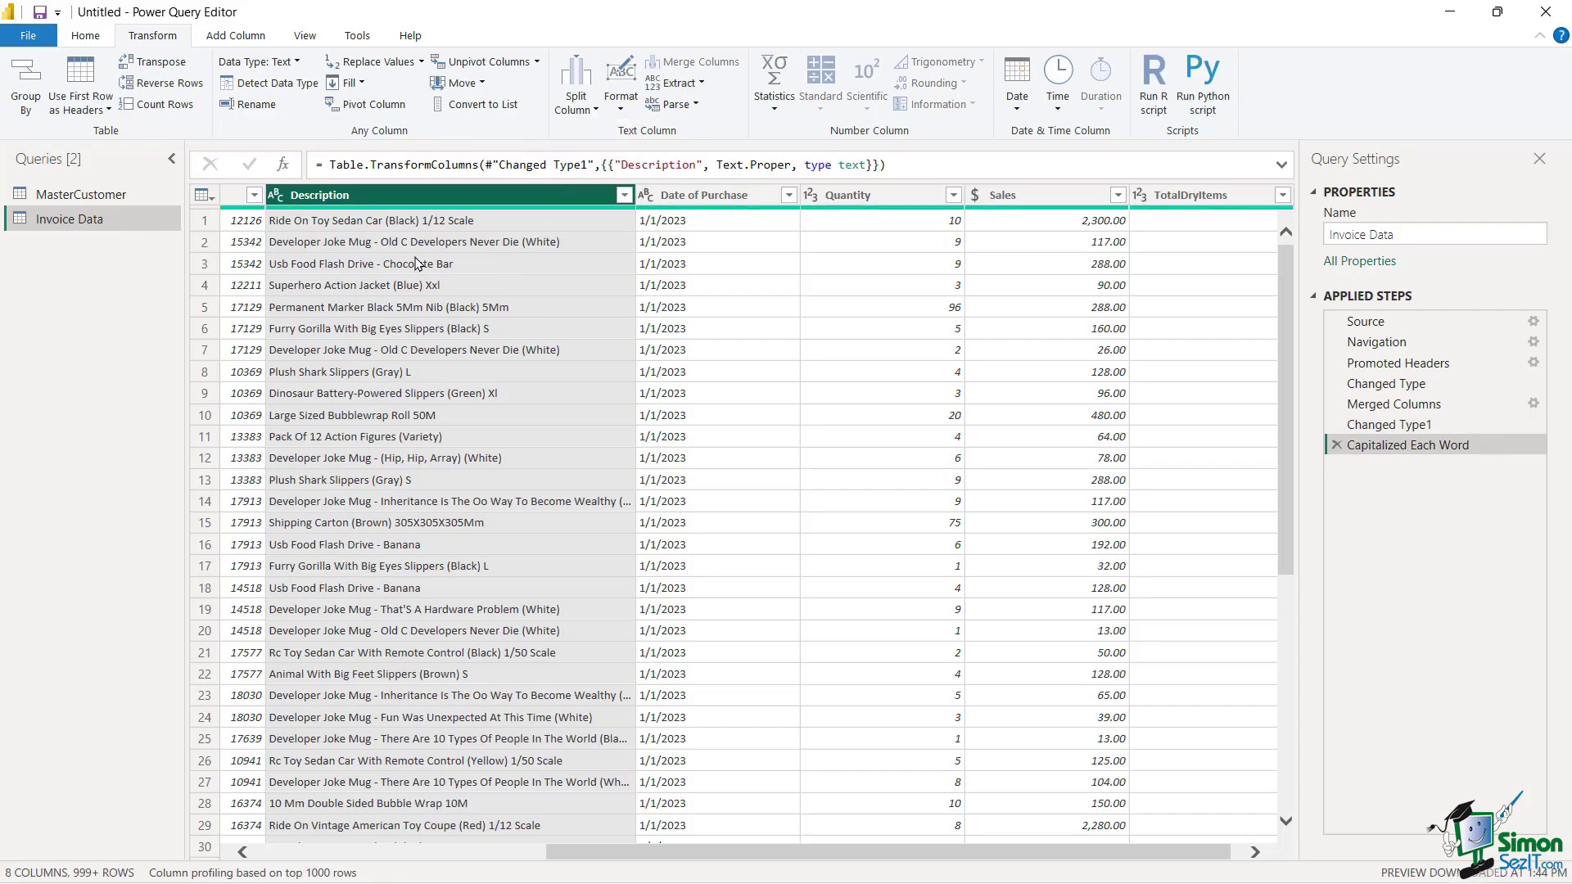
click(1336, 446)
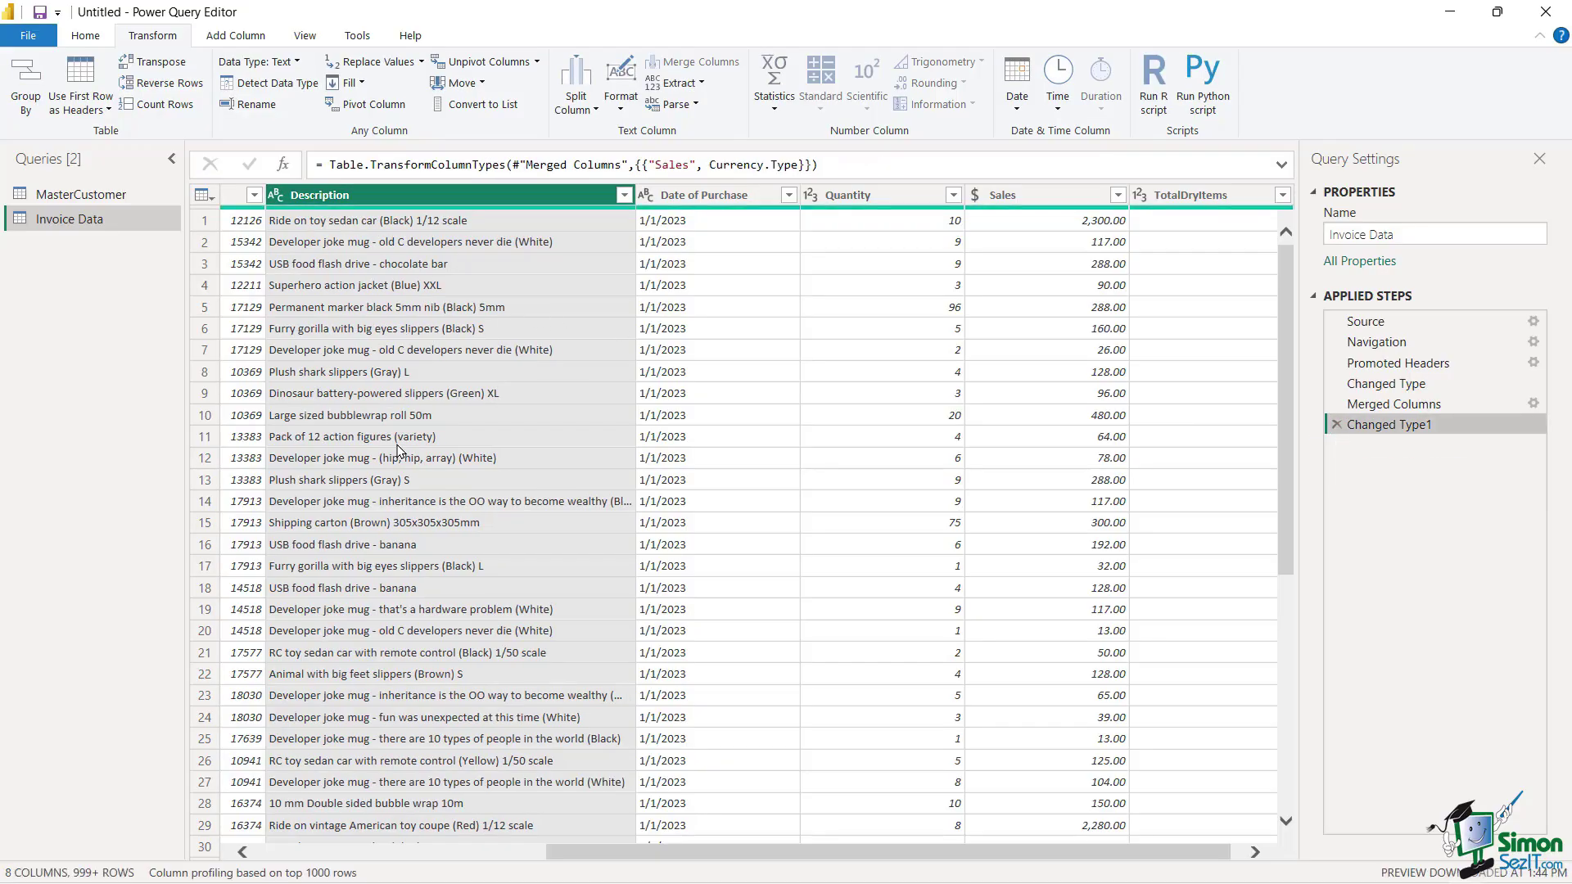
click(406, 350)
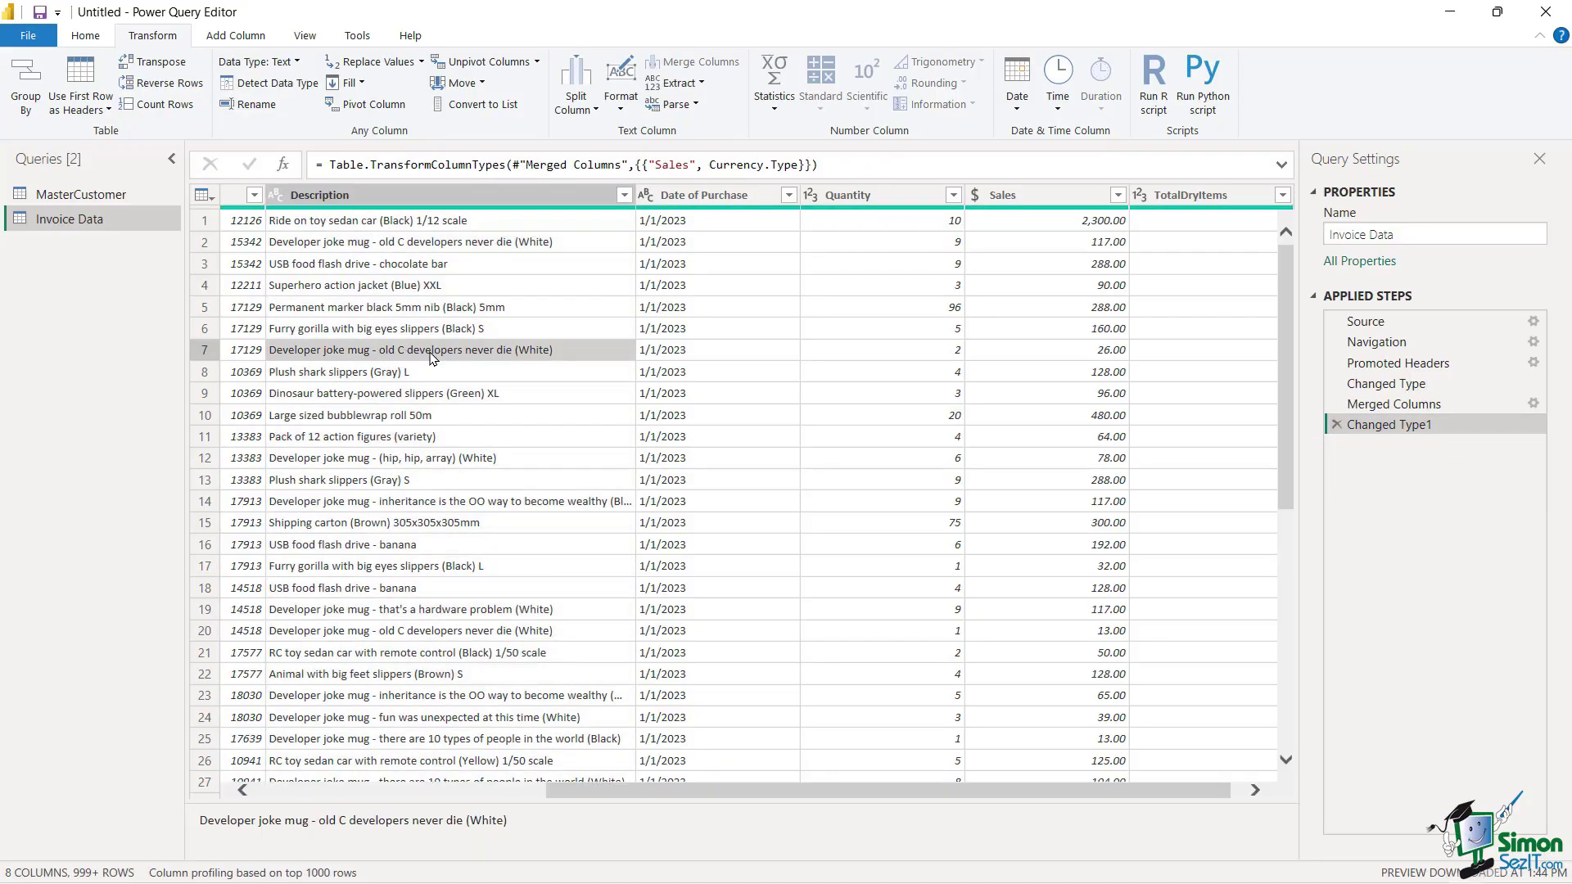
click(87, 38)
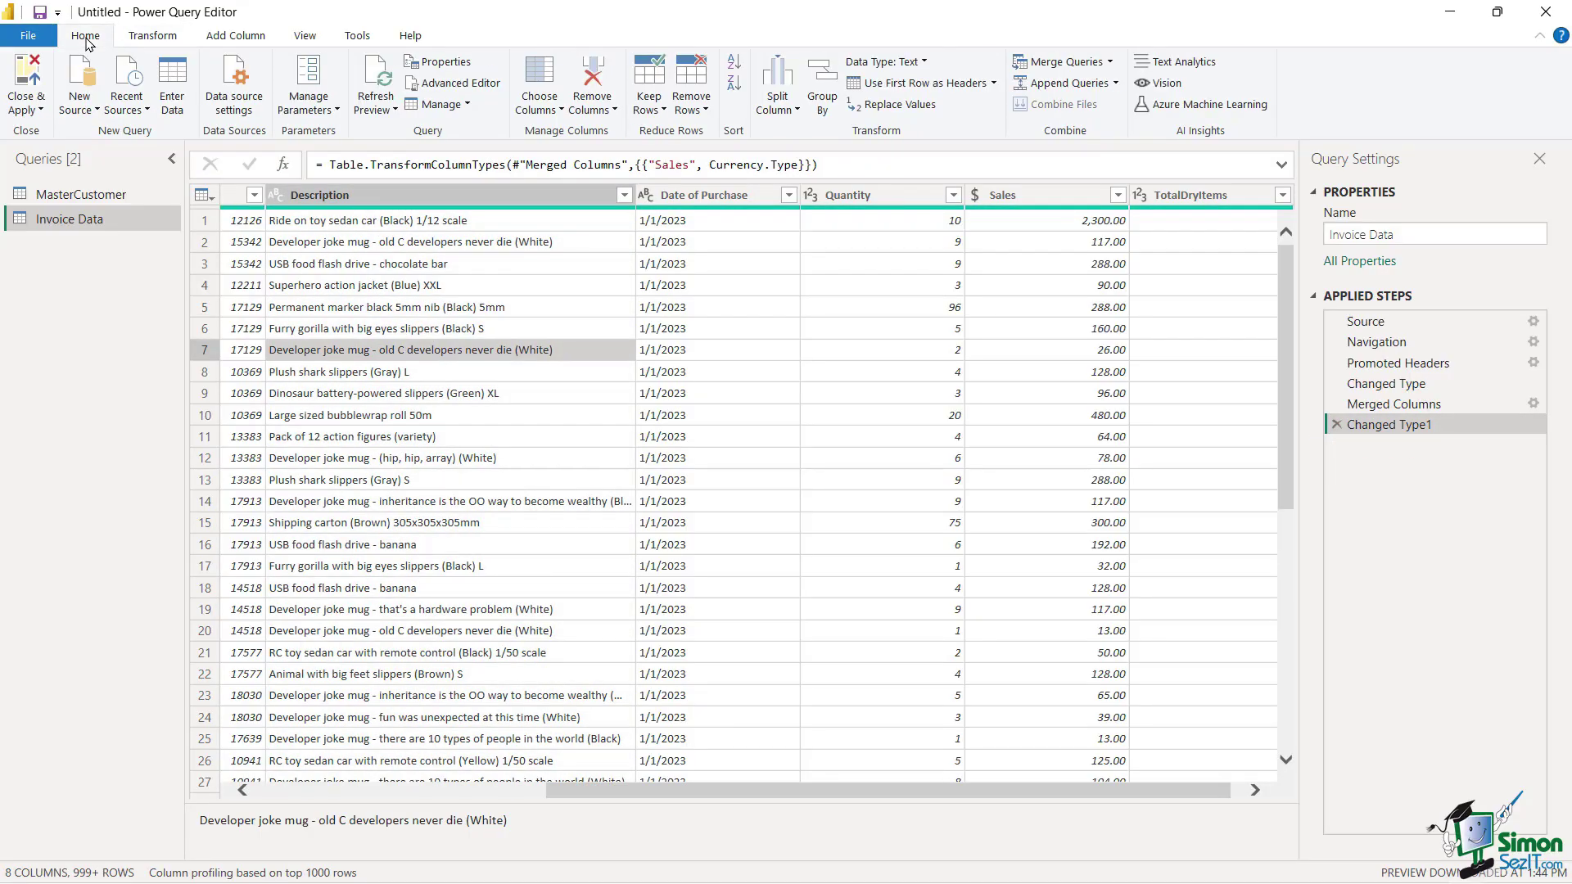
Close & Apply, expand Invoice Data and MasterCustomer, and show Invoice Data's 228,265 rows.
click(27, 110)
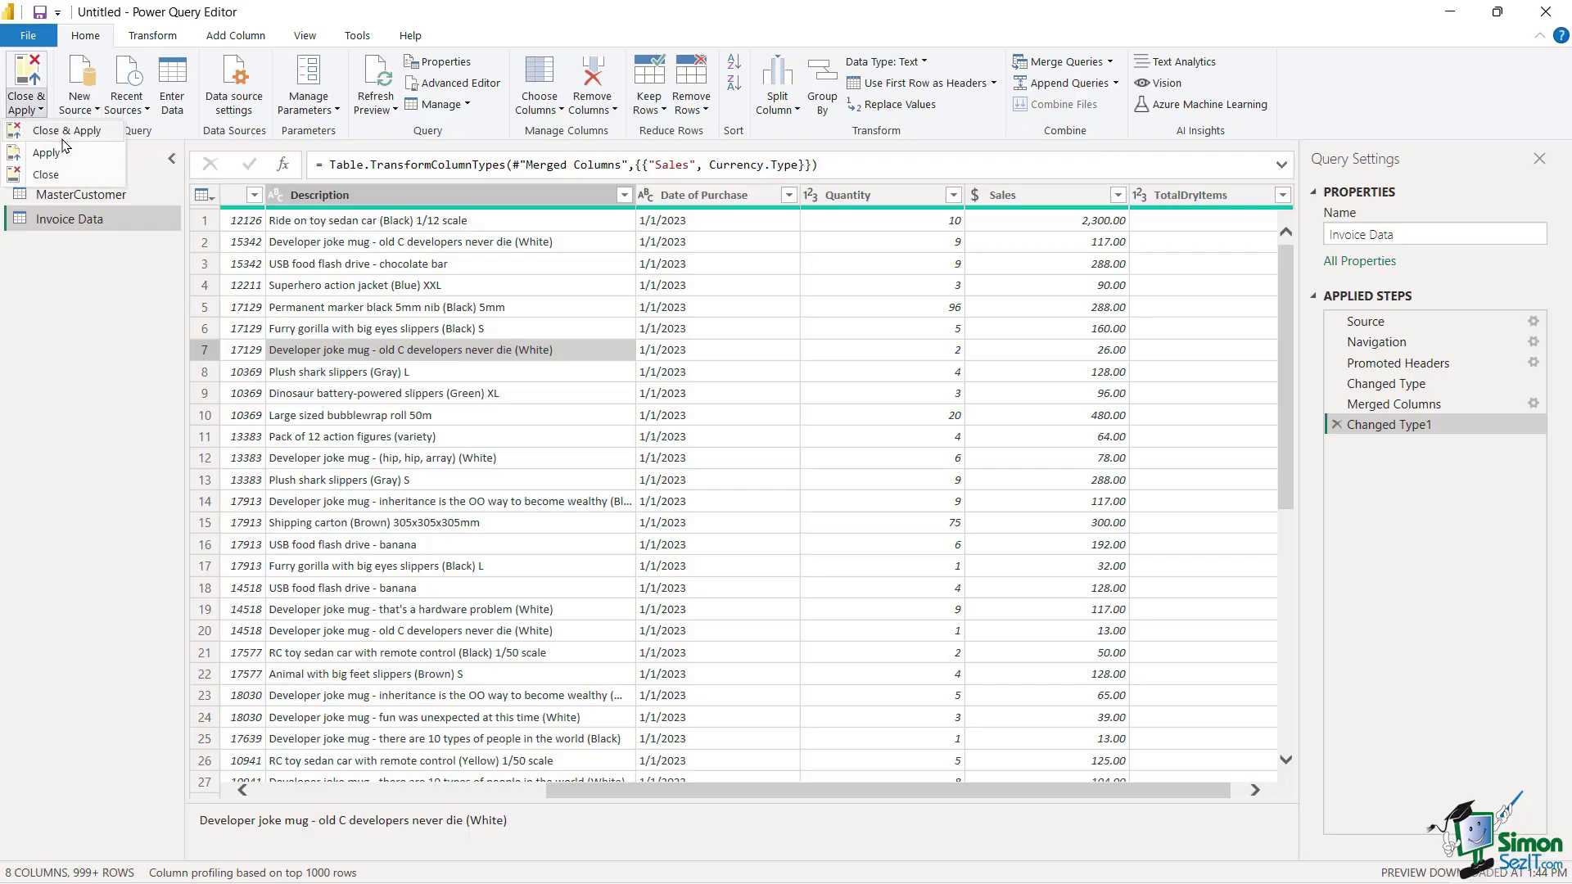
click(54, 136)
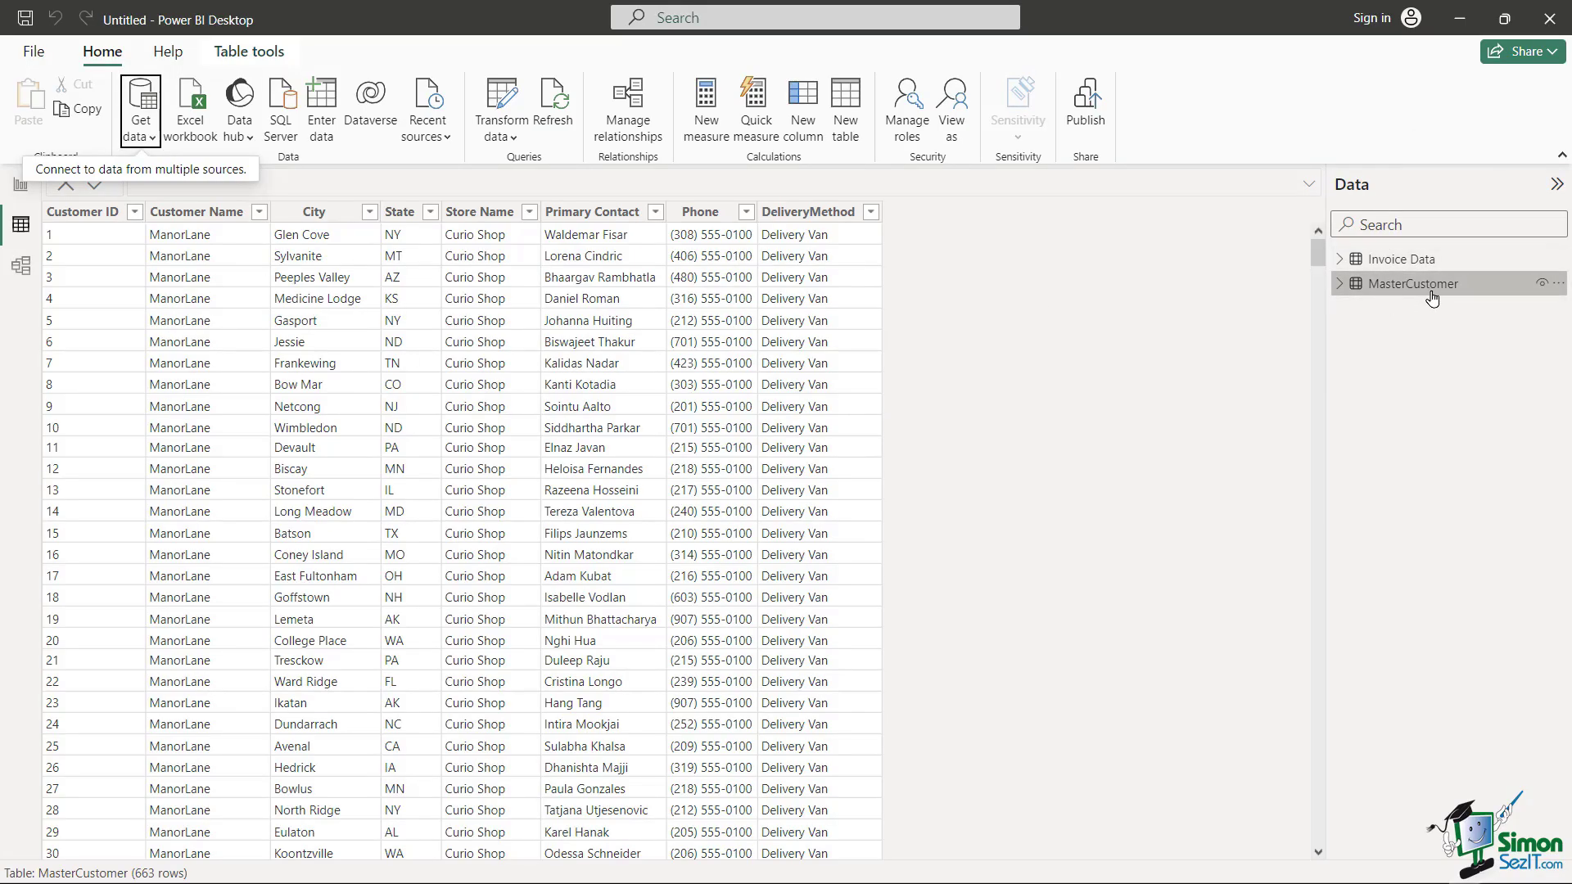
click(1338, 259)
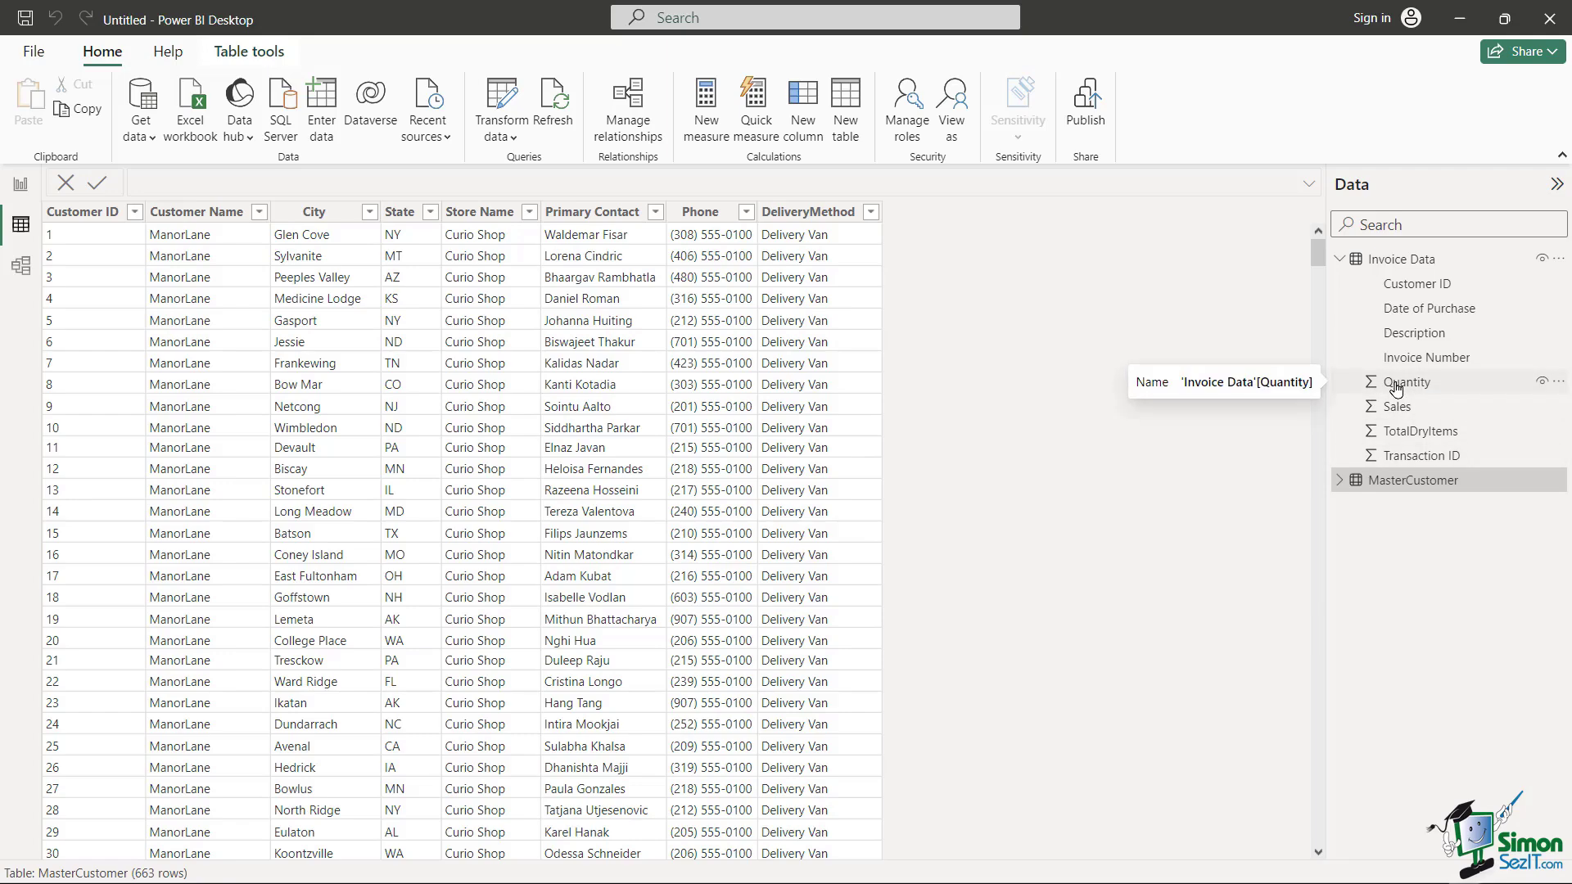
click(1337, 483)
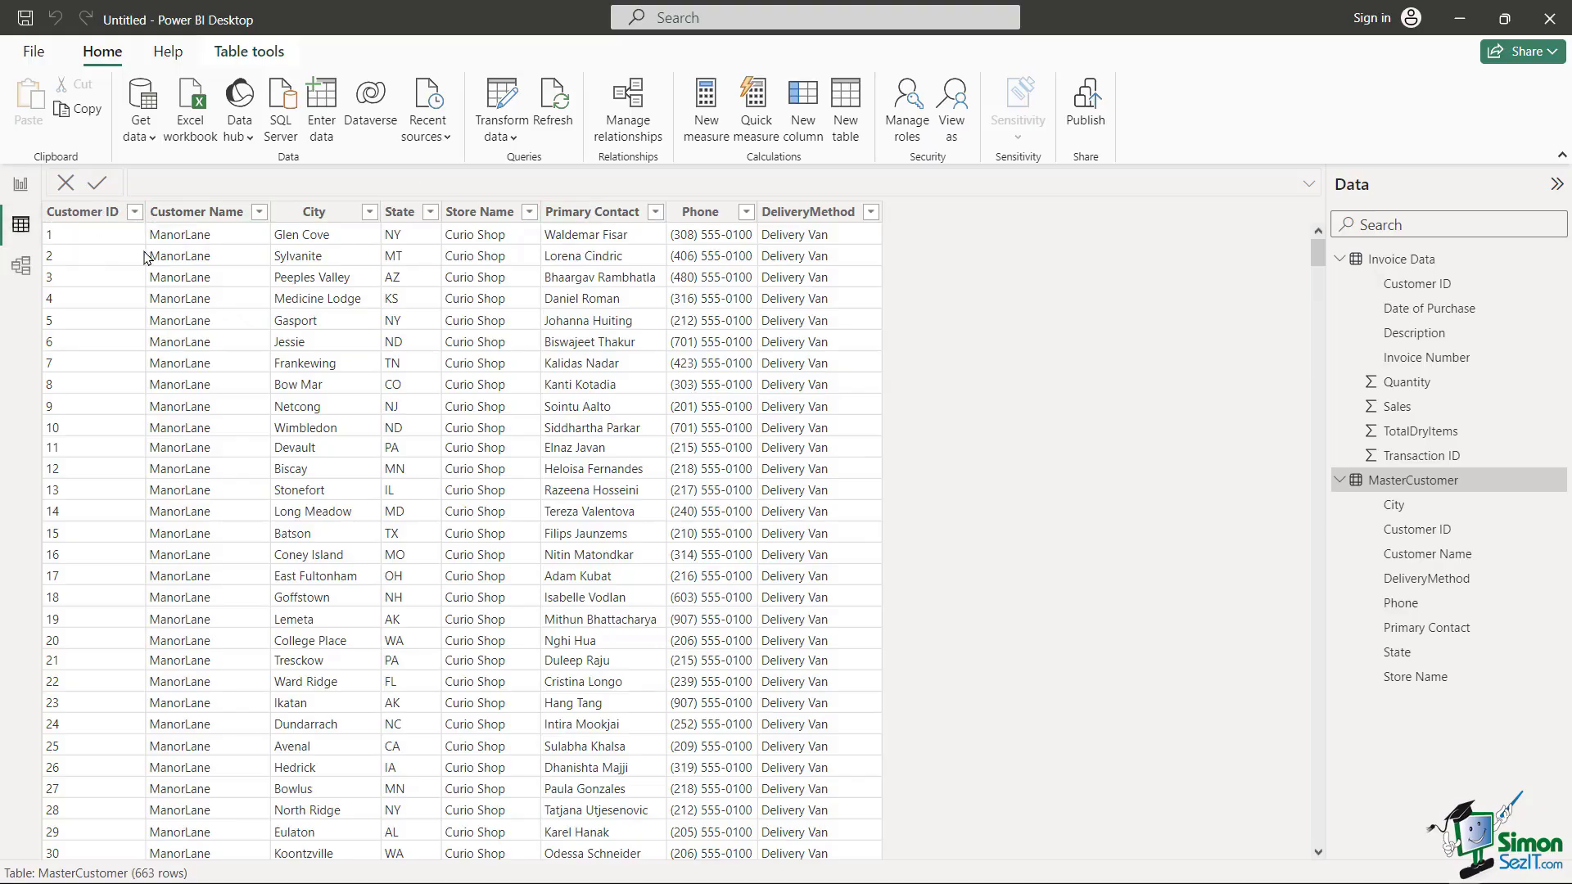
click(1401, 260)
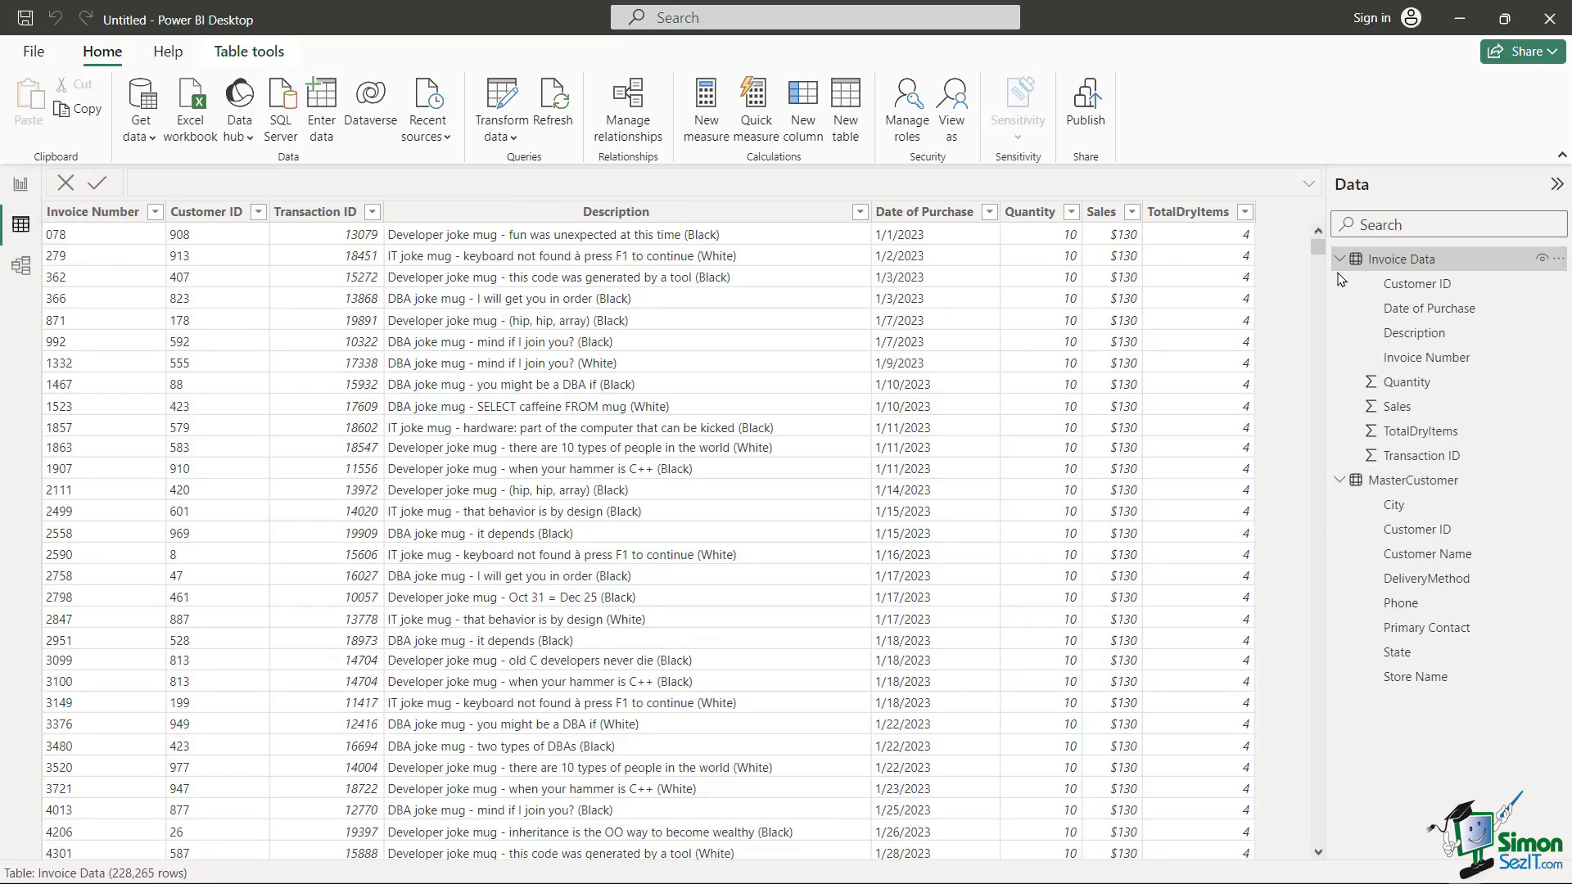